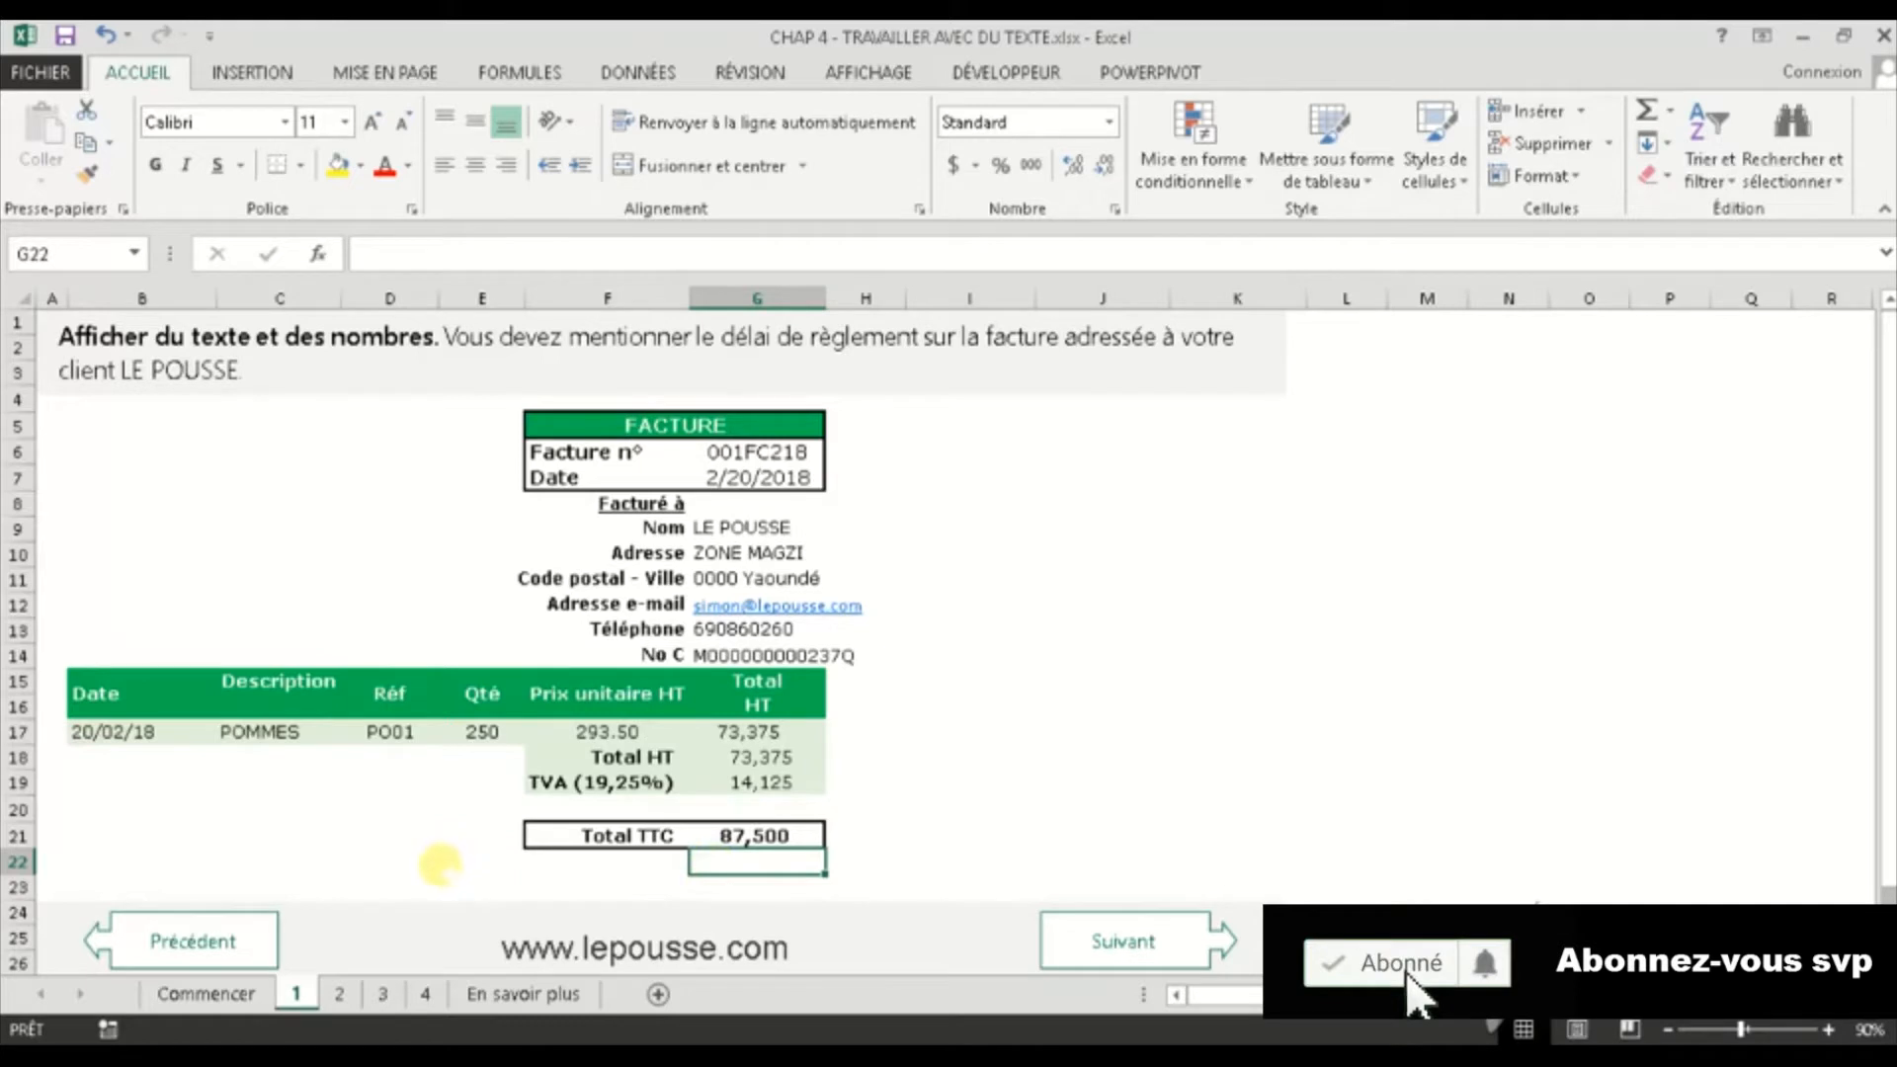
Merge and center cells D22 to G22 directly below the Total TTC row
left_click_drag(434, 862, 761, 862)
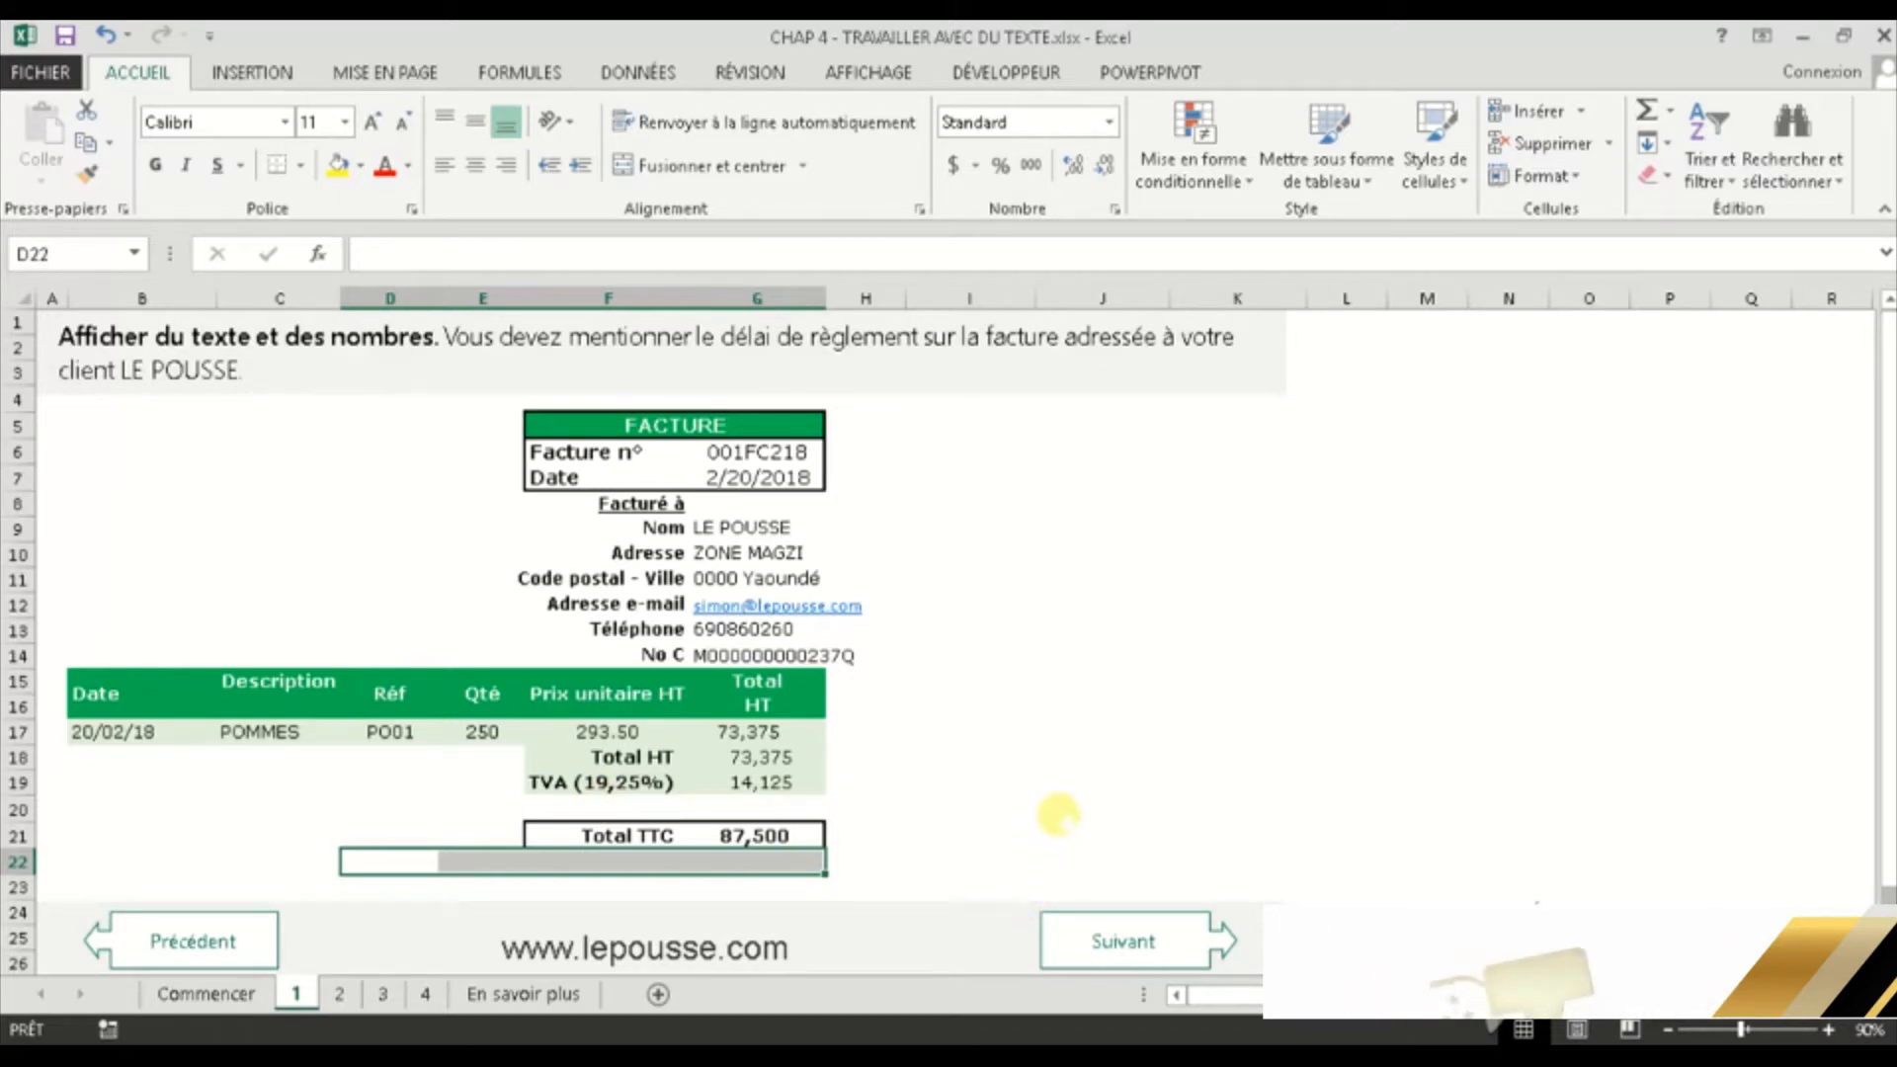
left_click(1110, 123)
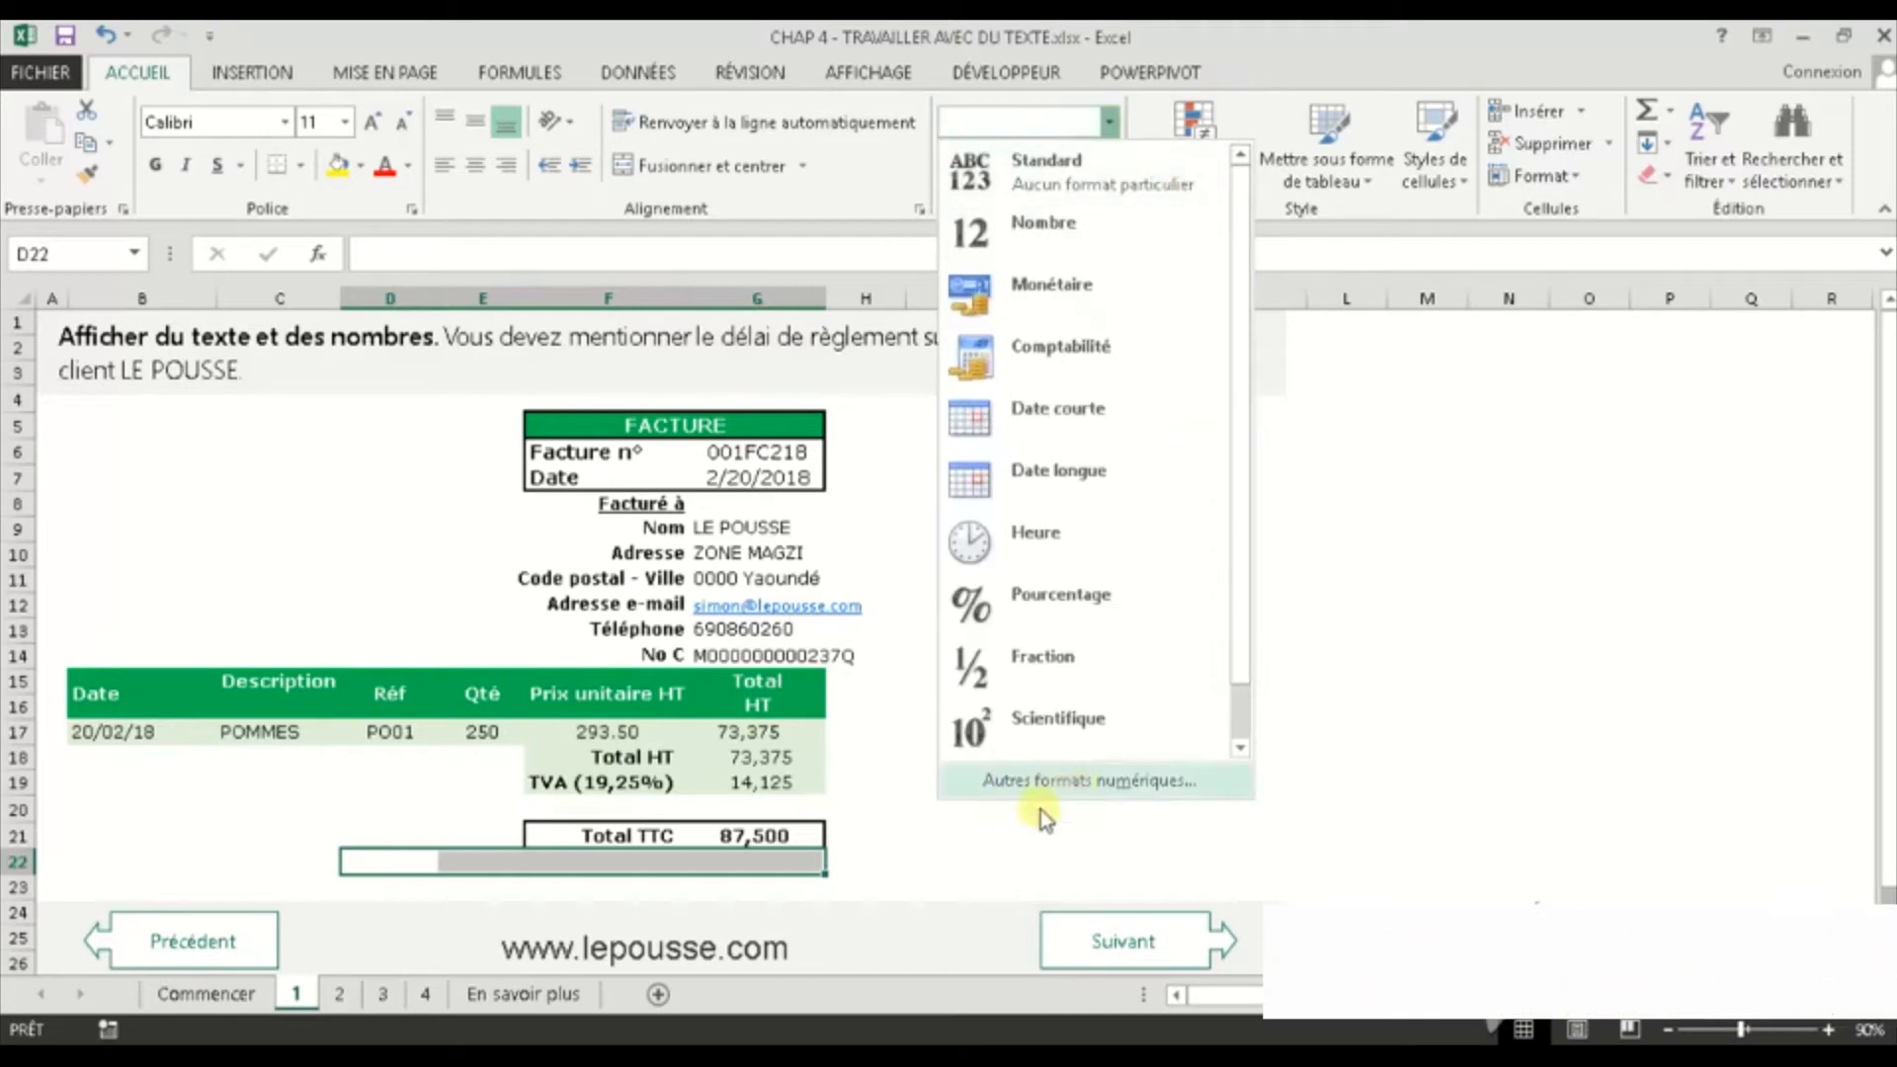
left_click(1015, 823)
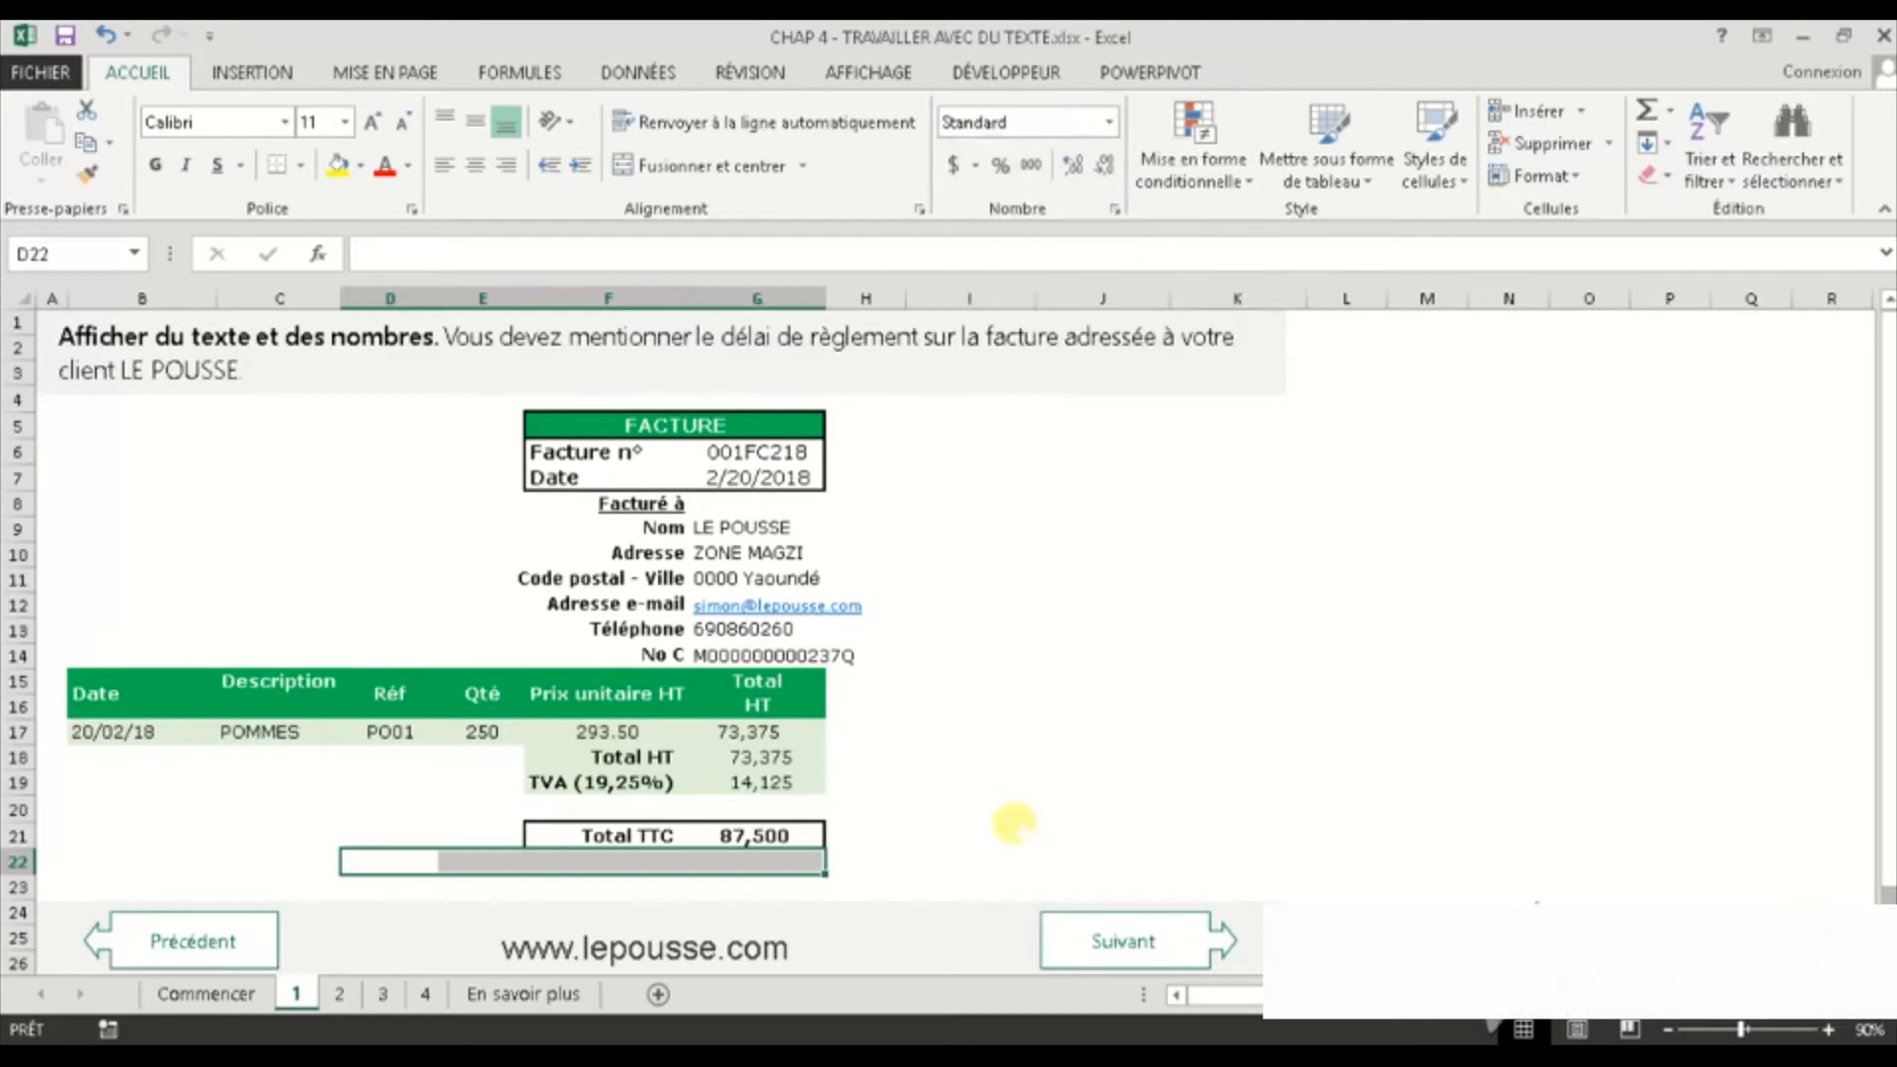
left_click(1115, 209)
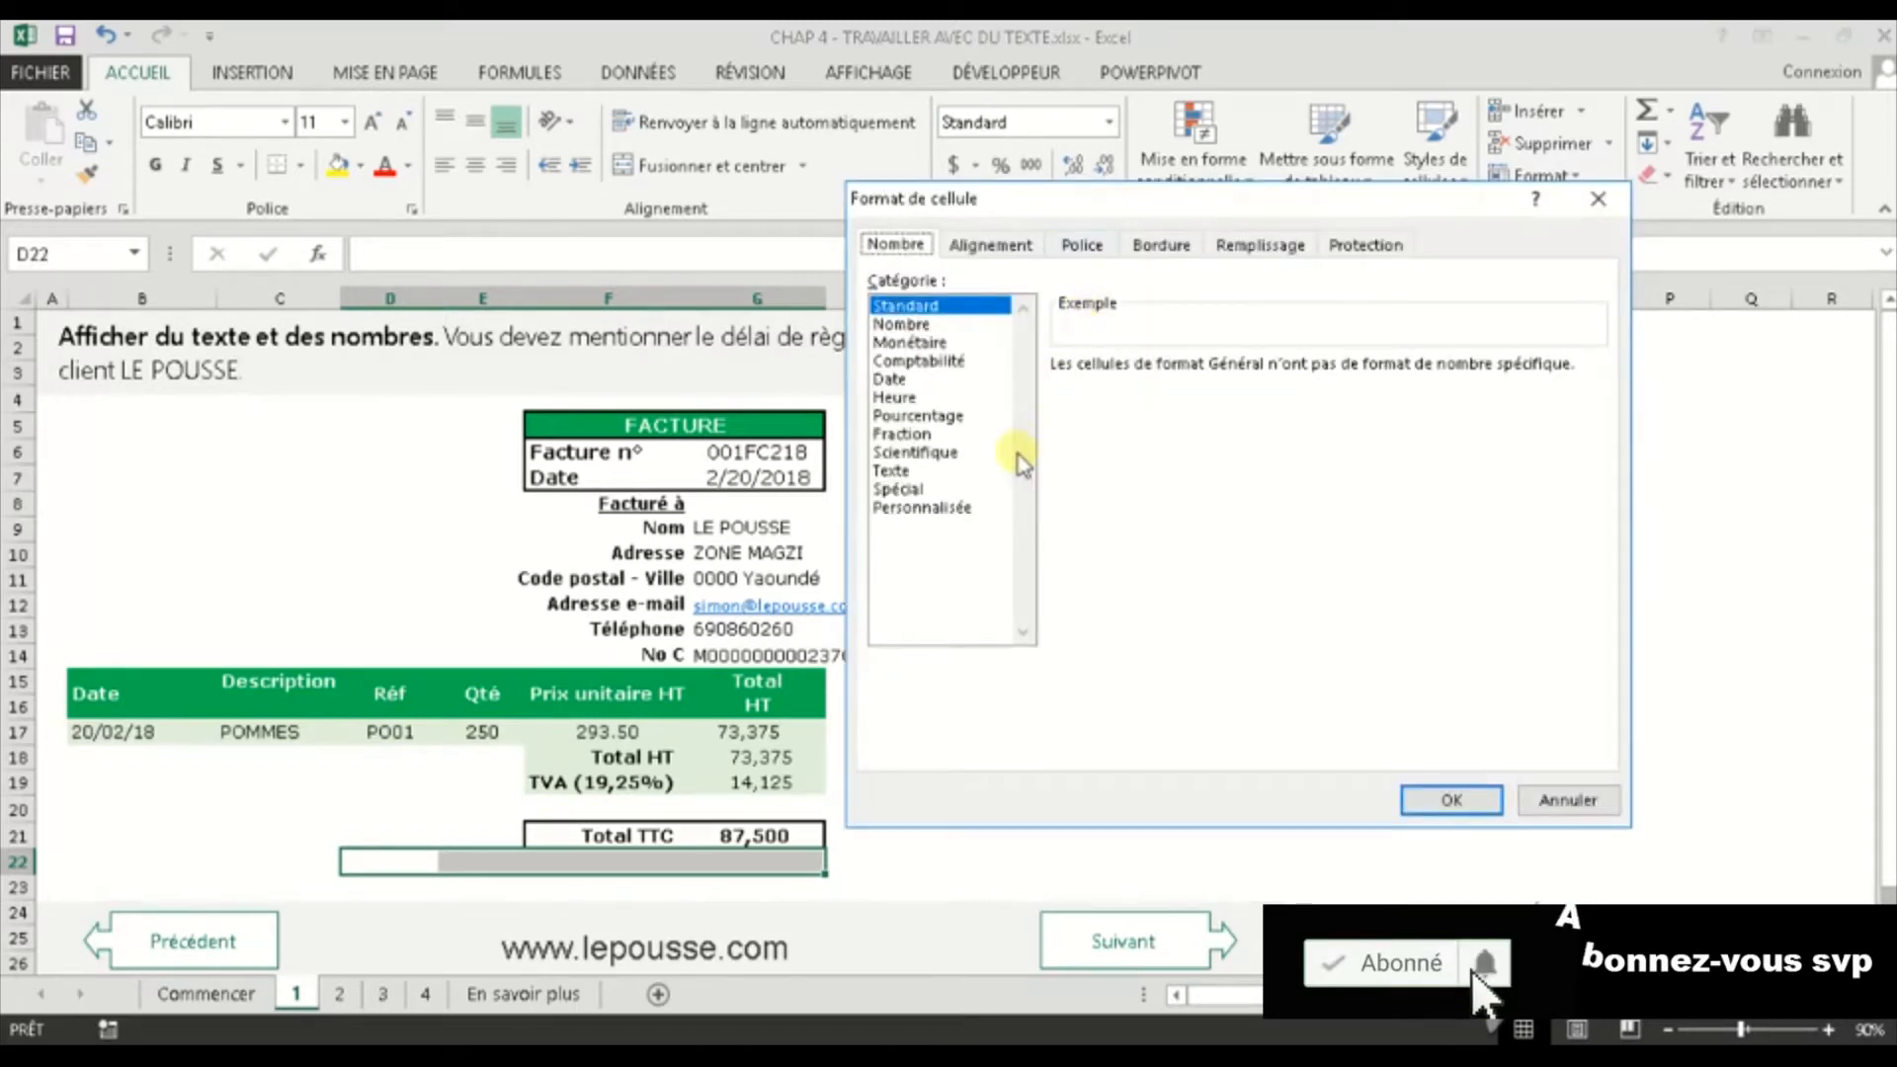
left_click(1567, 798)
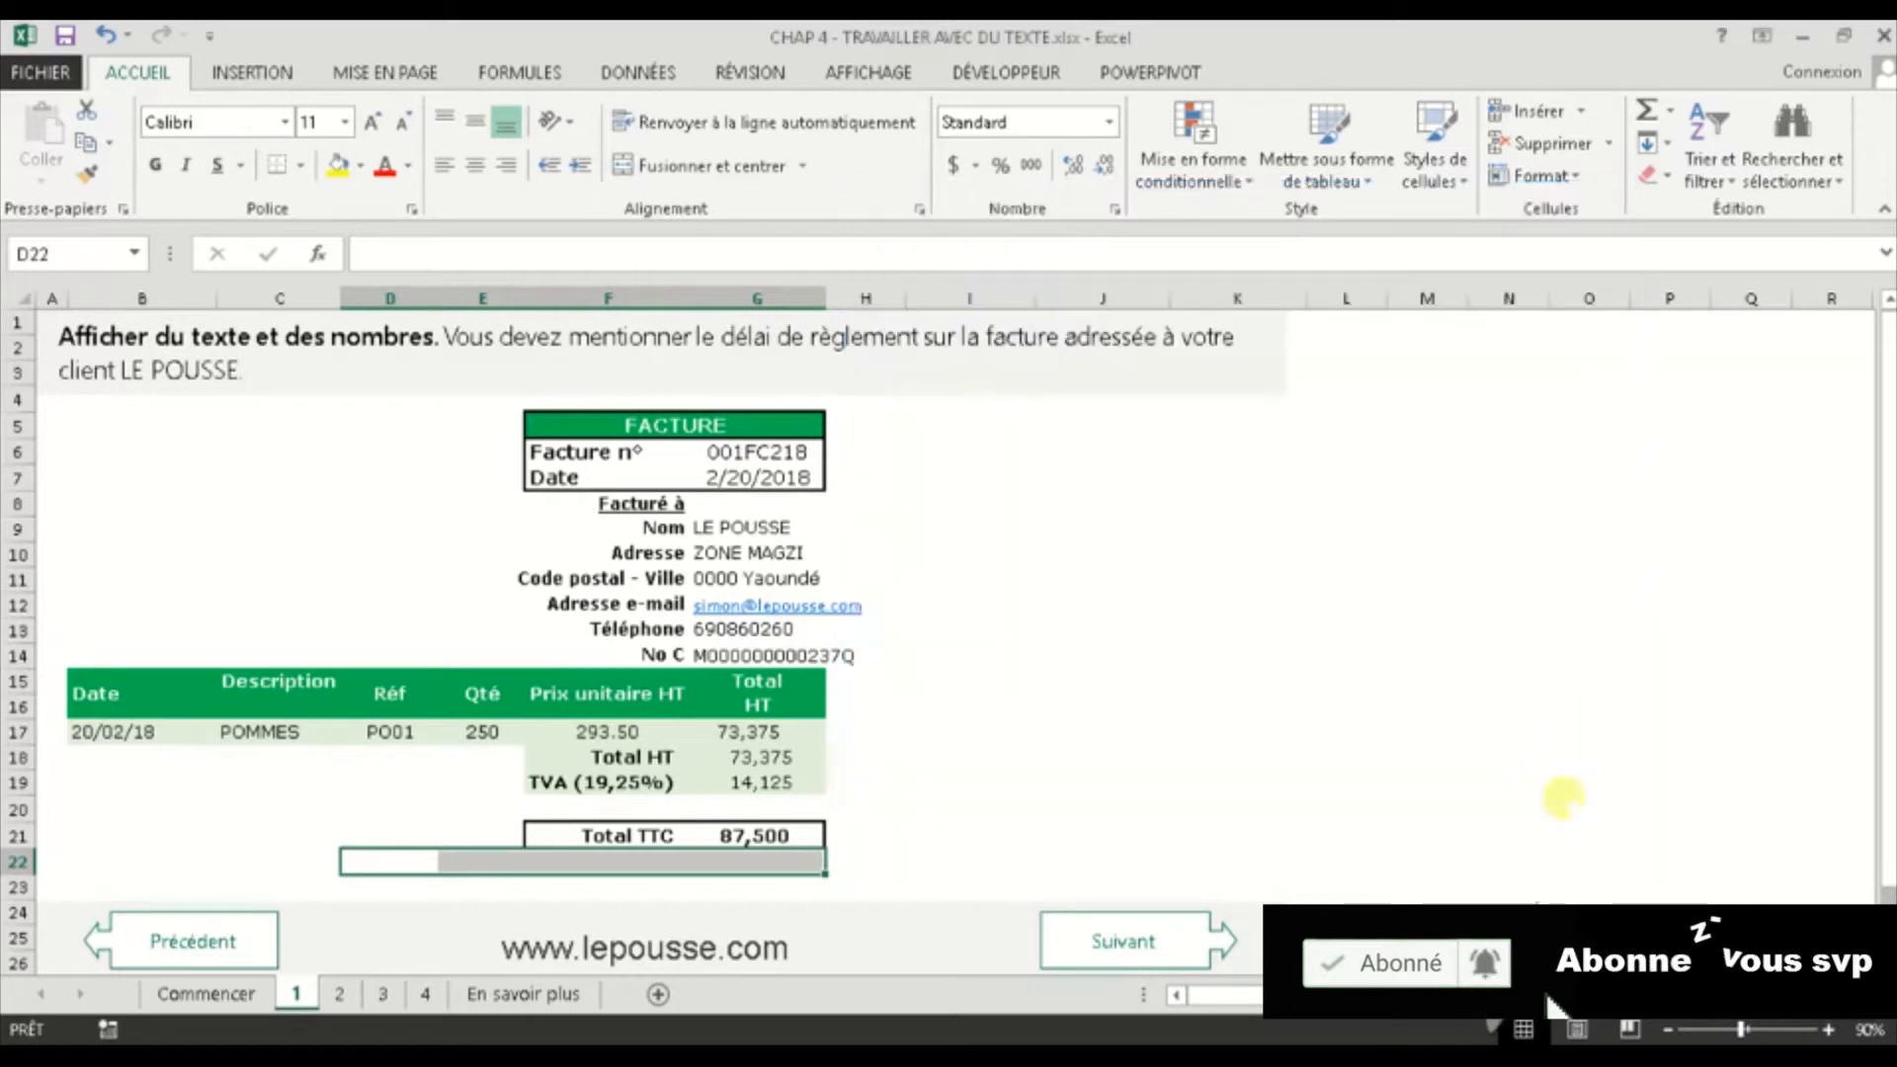
left_click(671, 165)
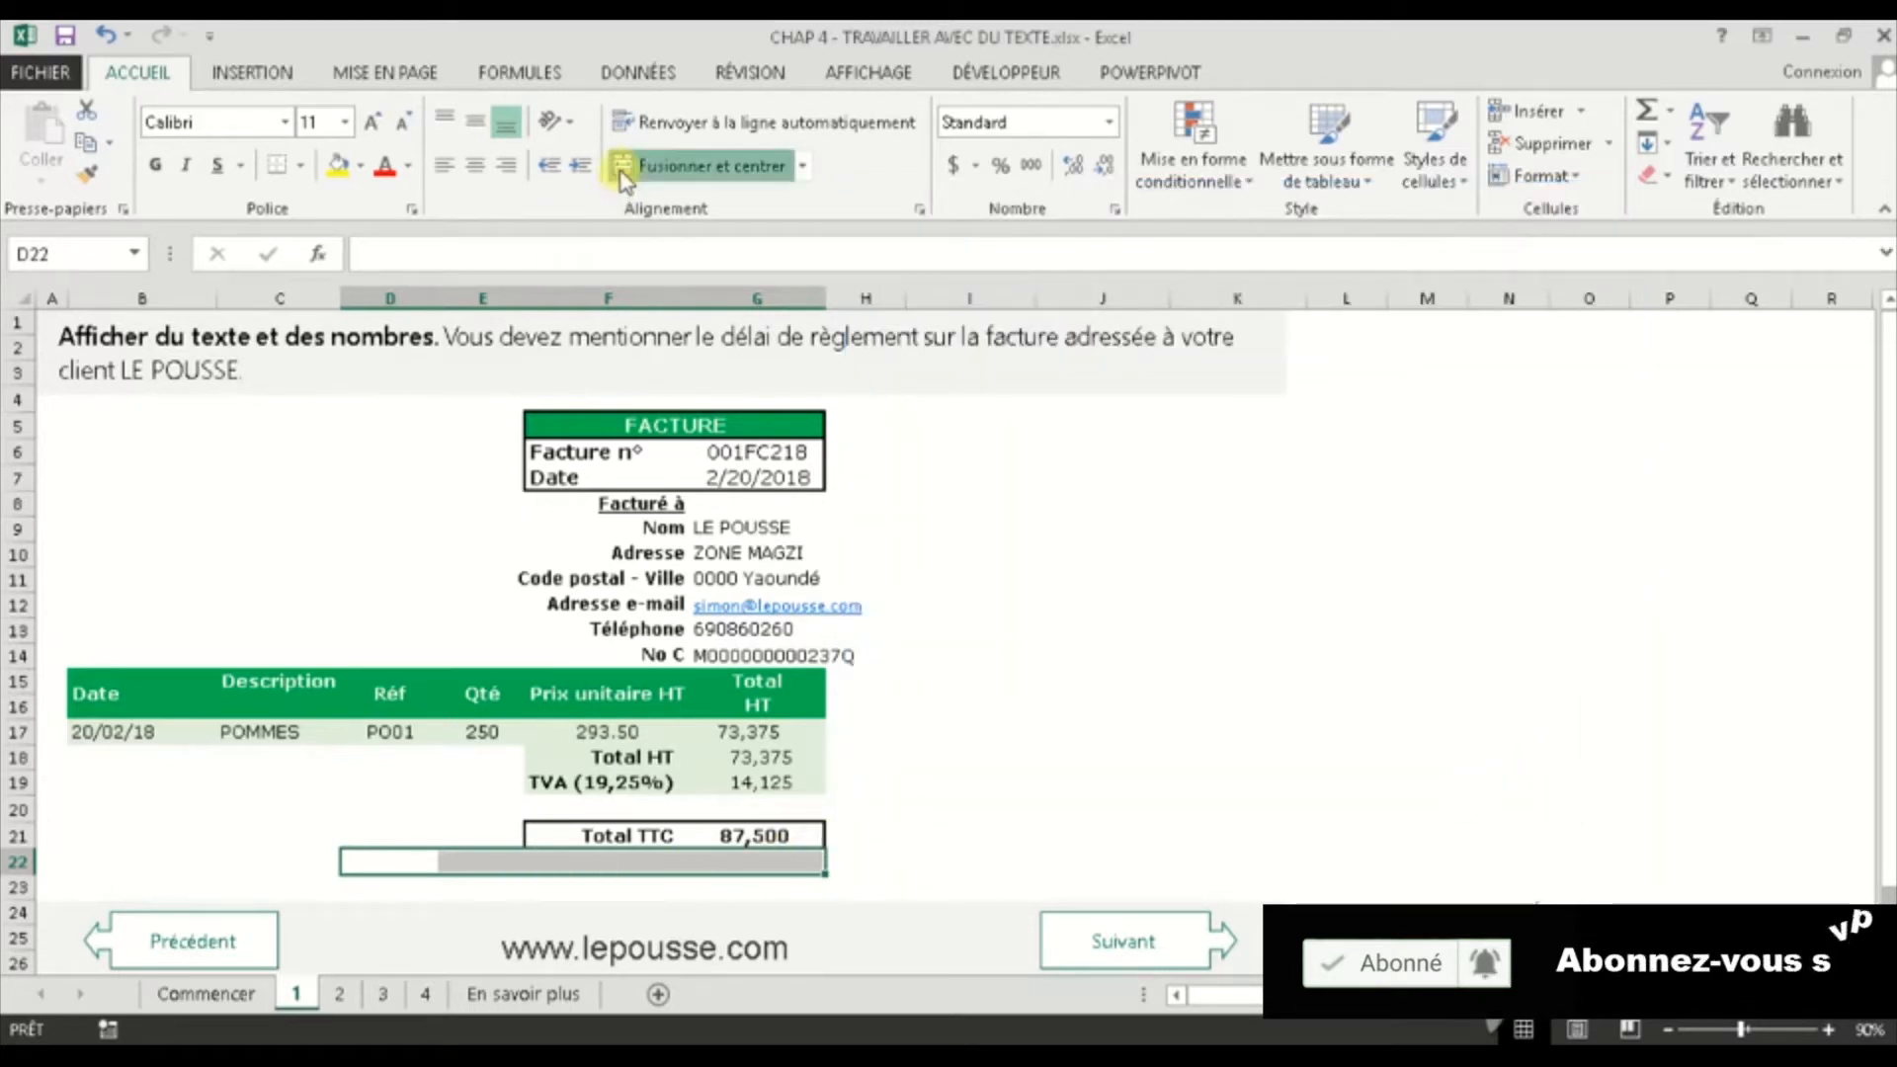
Start a custom number format for the merged cell D22 with the quoted text "LA SOMME DE"
left_click(1115, 209)
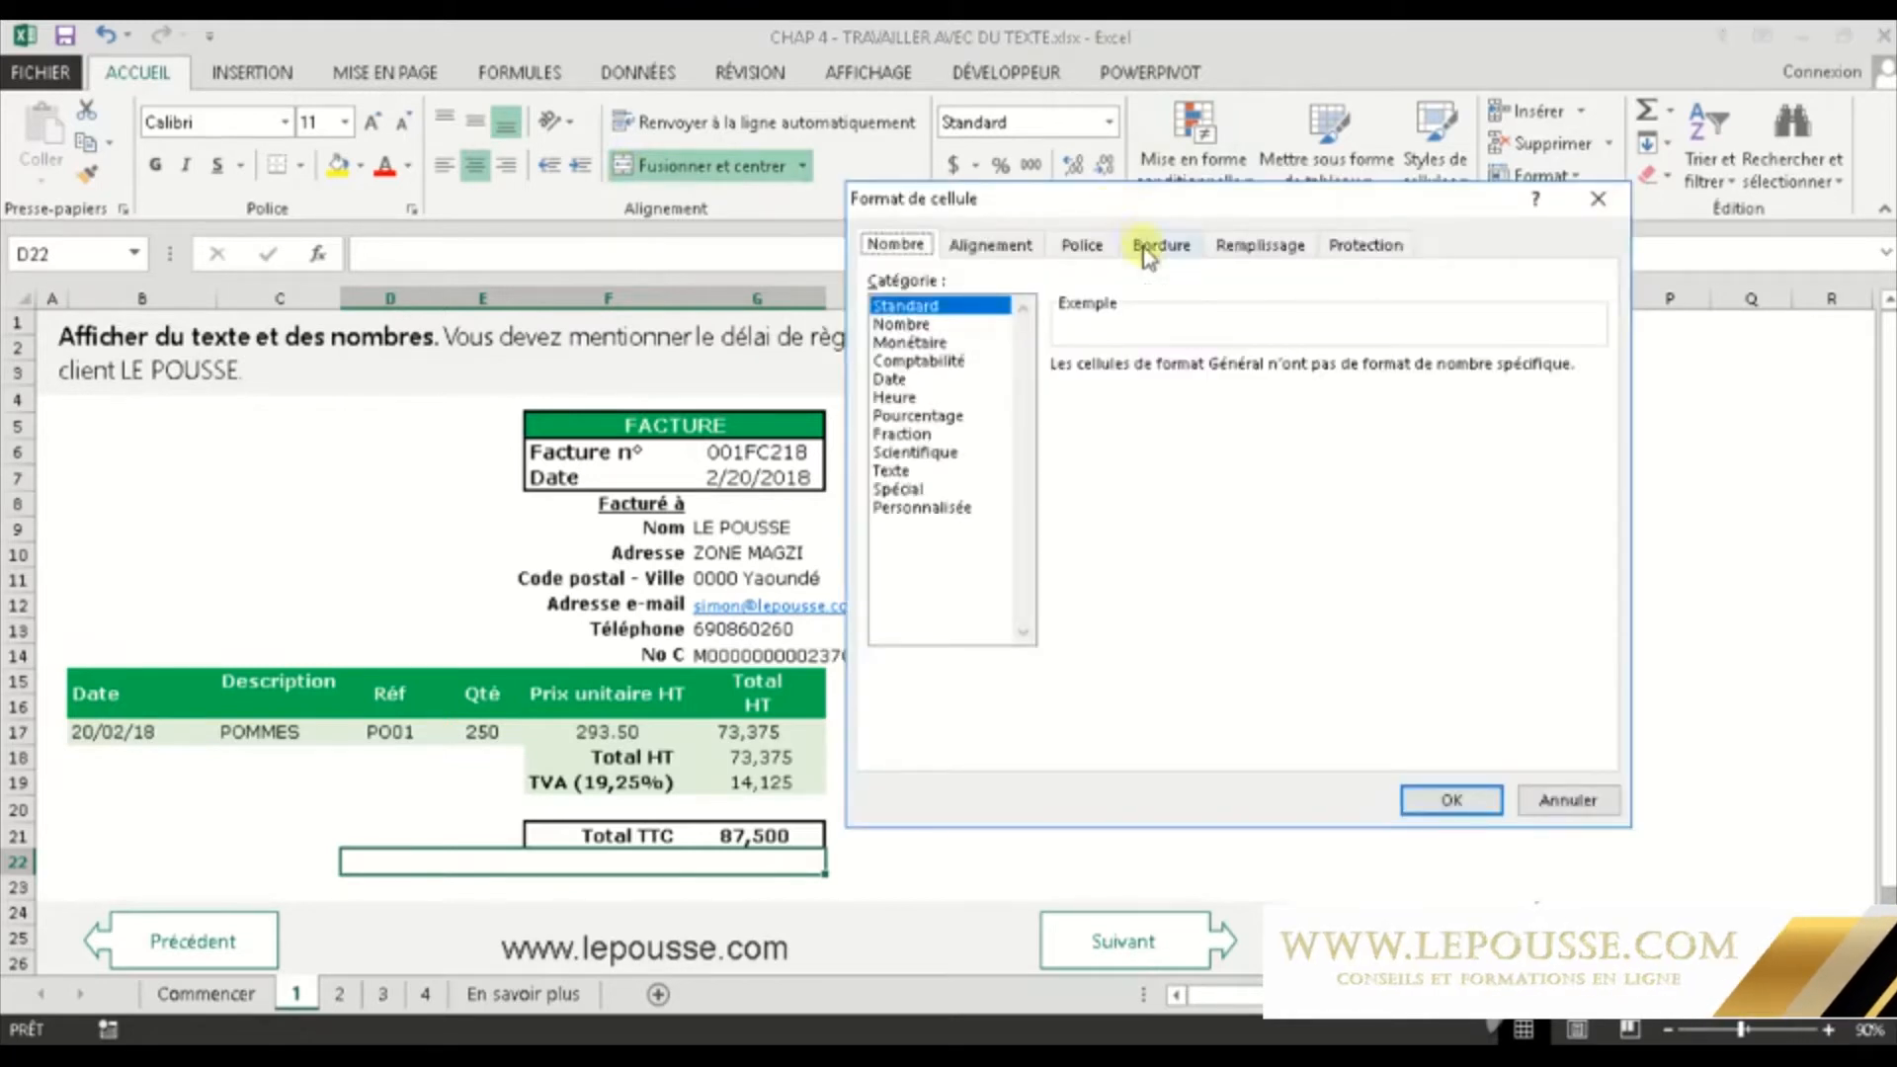
left_click(956, 508)
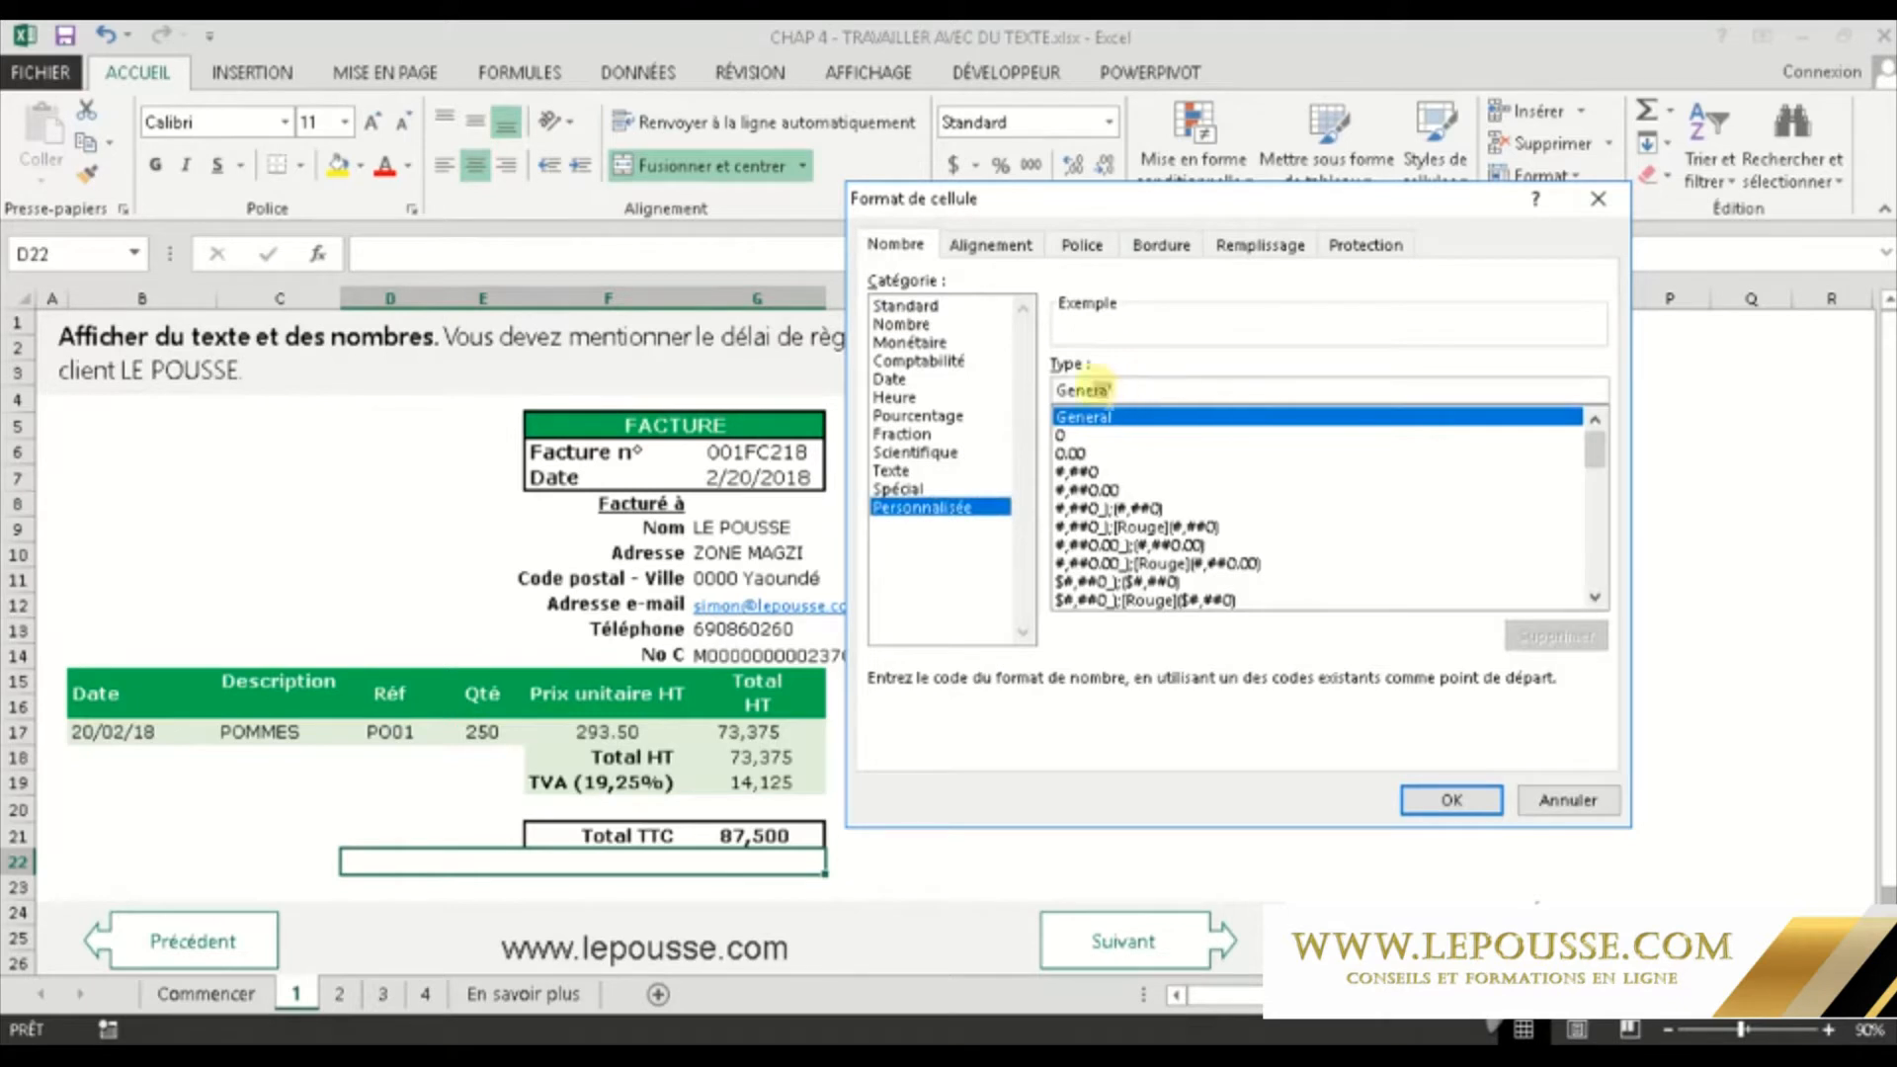
key("BackSpace")
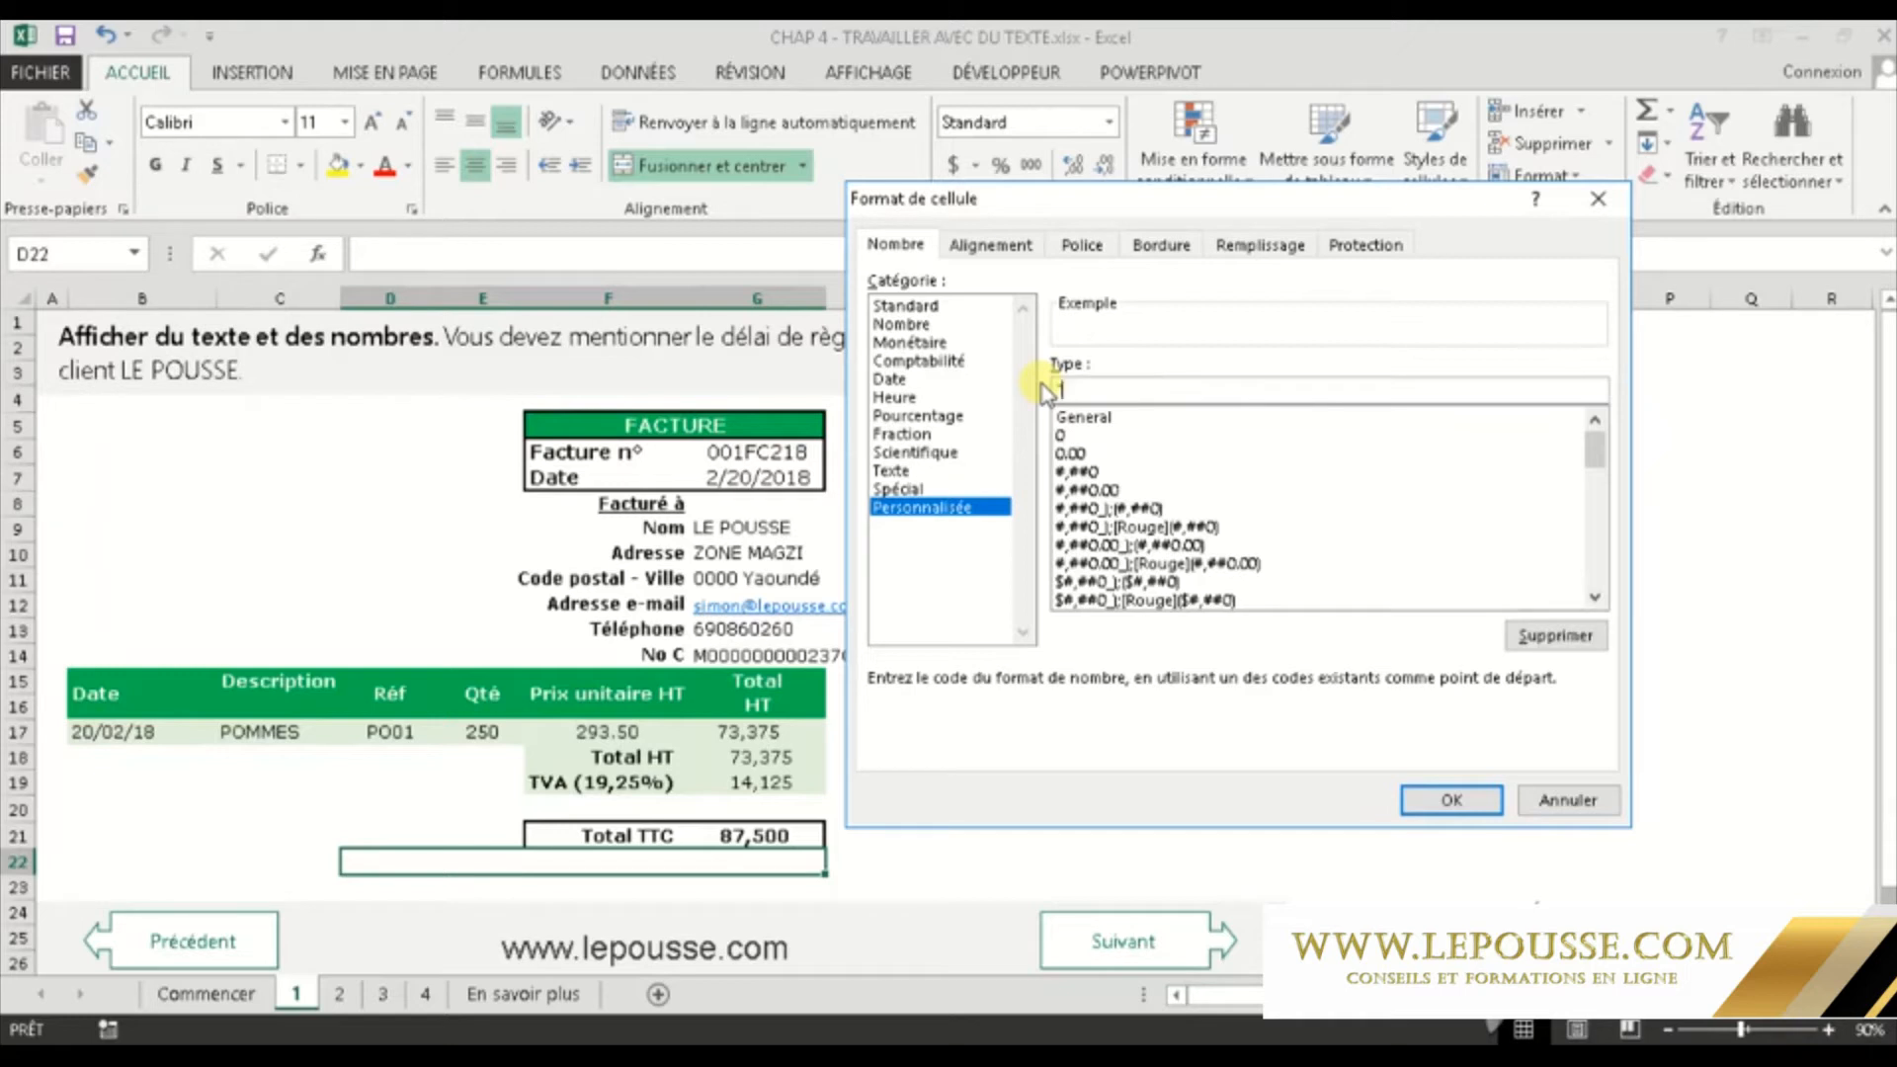
type("\"LA SOMME DE")
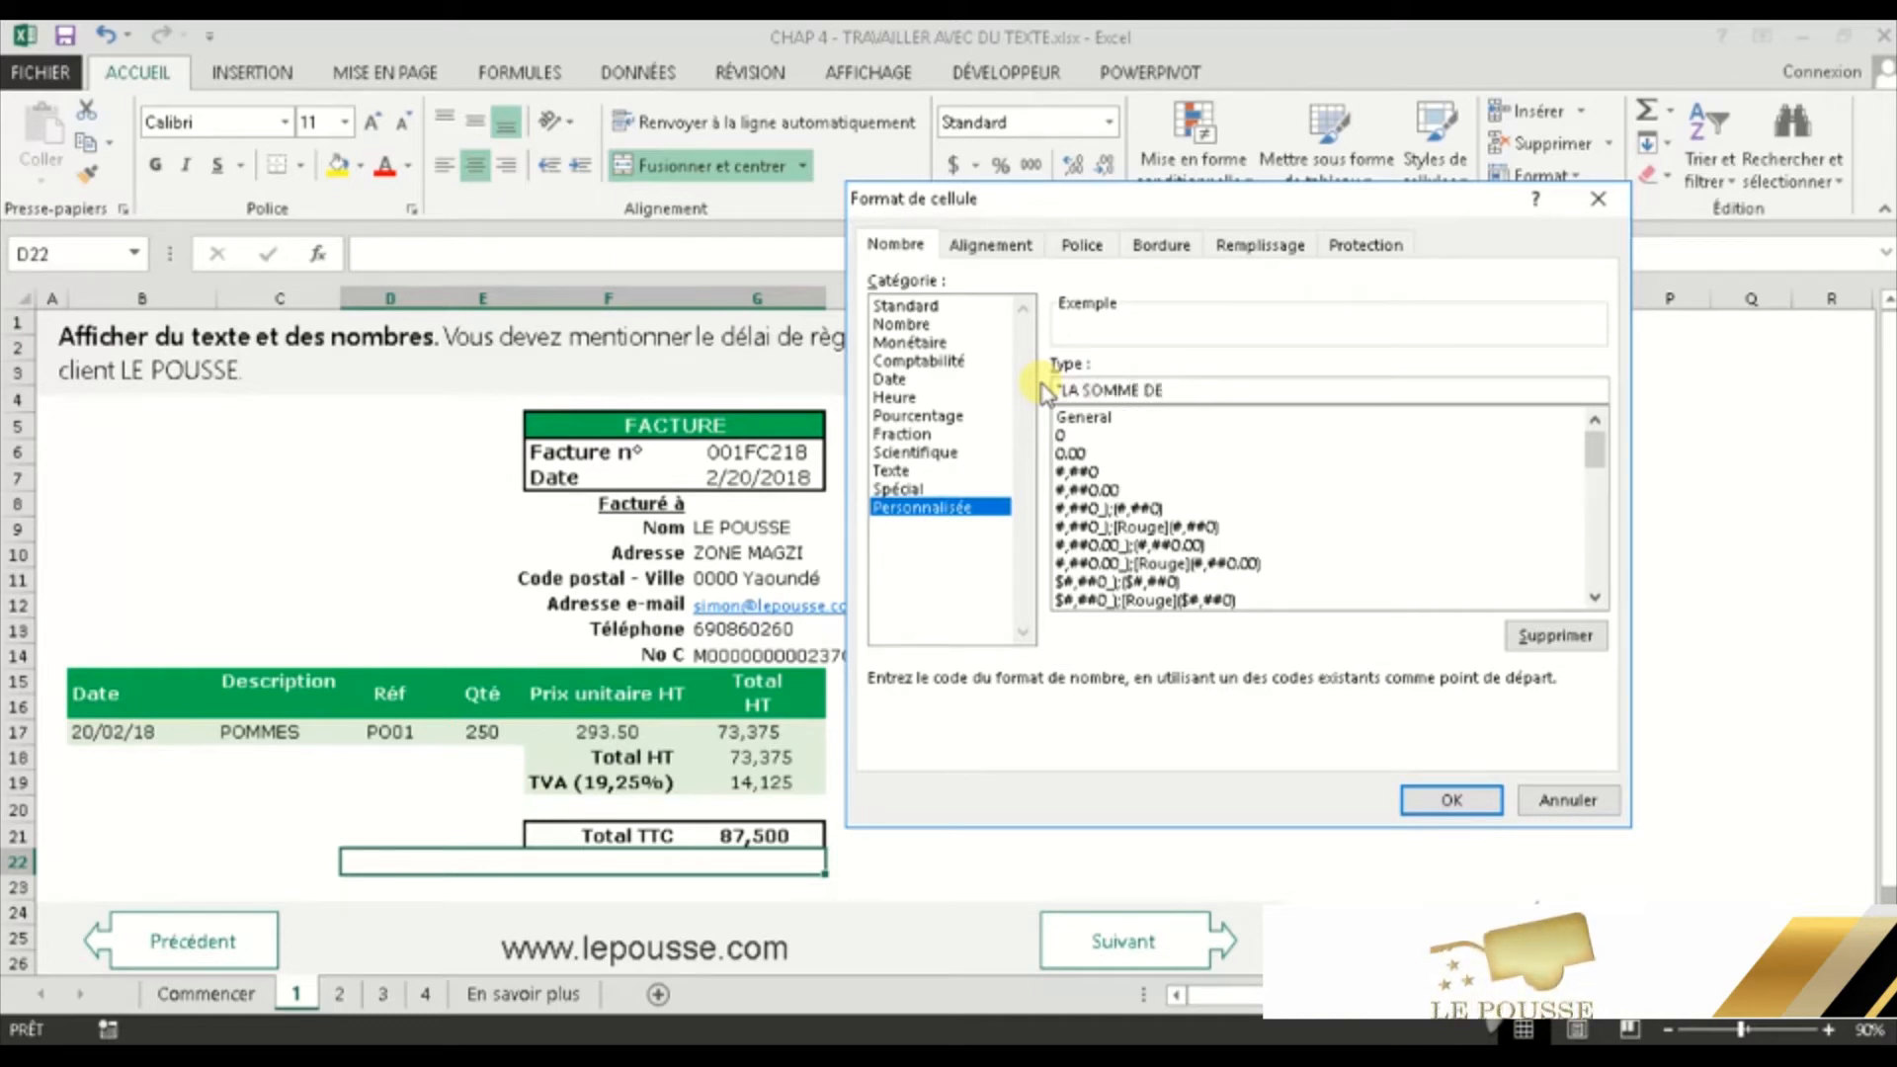
type("\"")
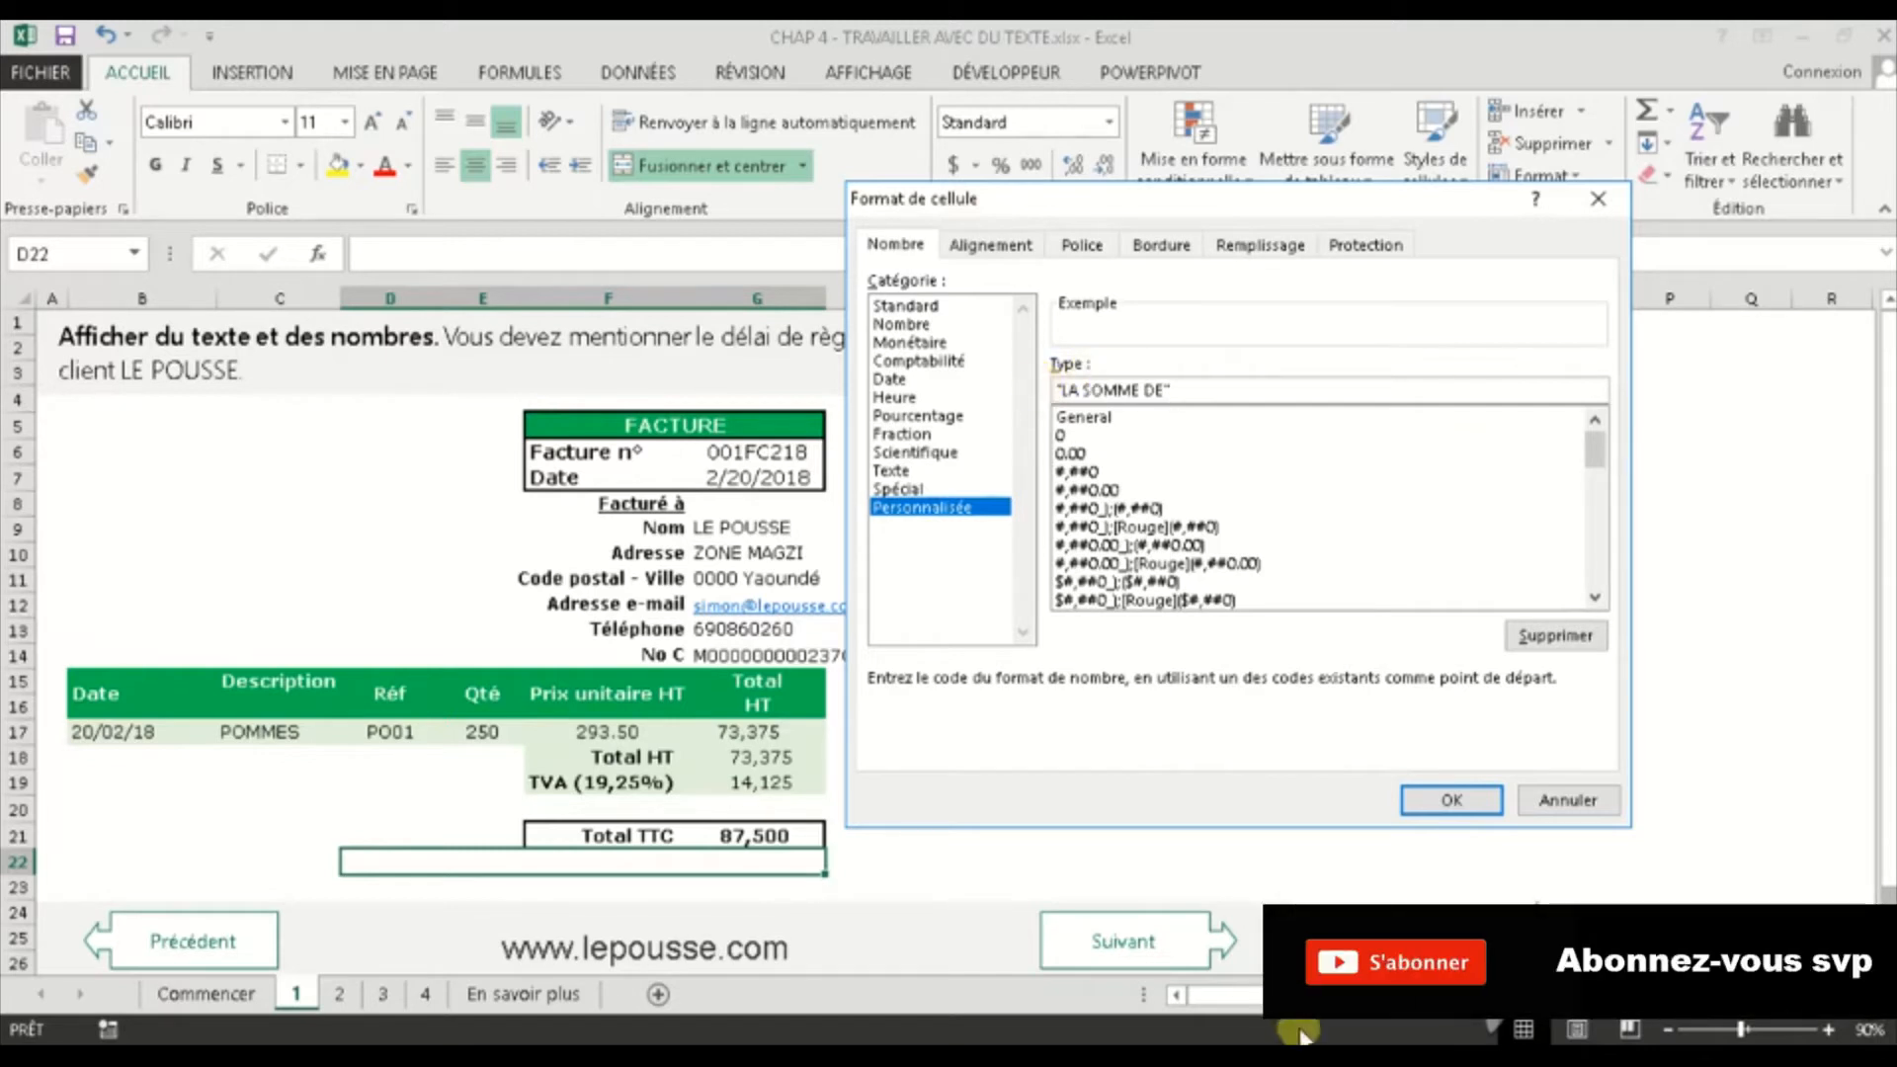
Using the on-screen keyboard, add the digit placeholders # ### after the quoted text in the custom format
left_click(1262, 1043)
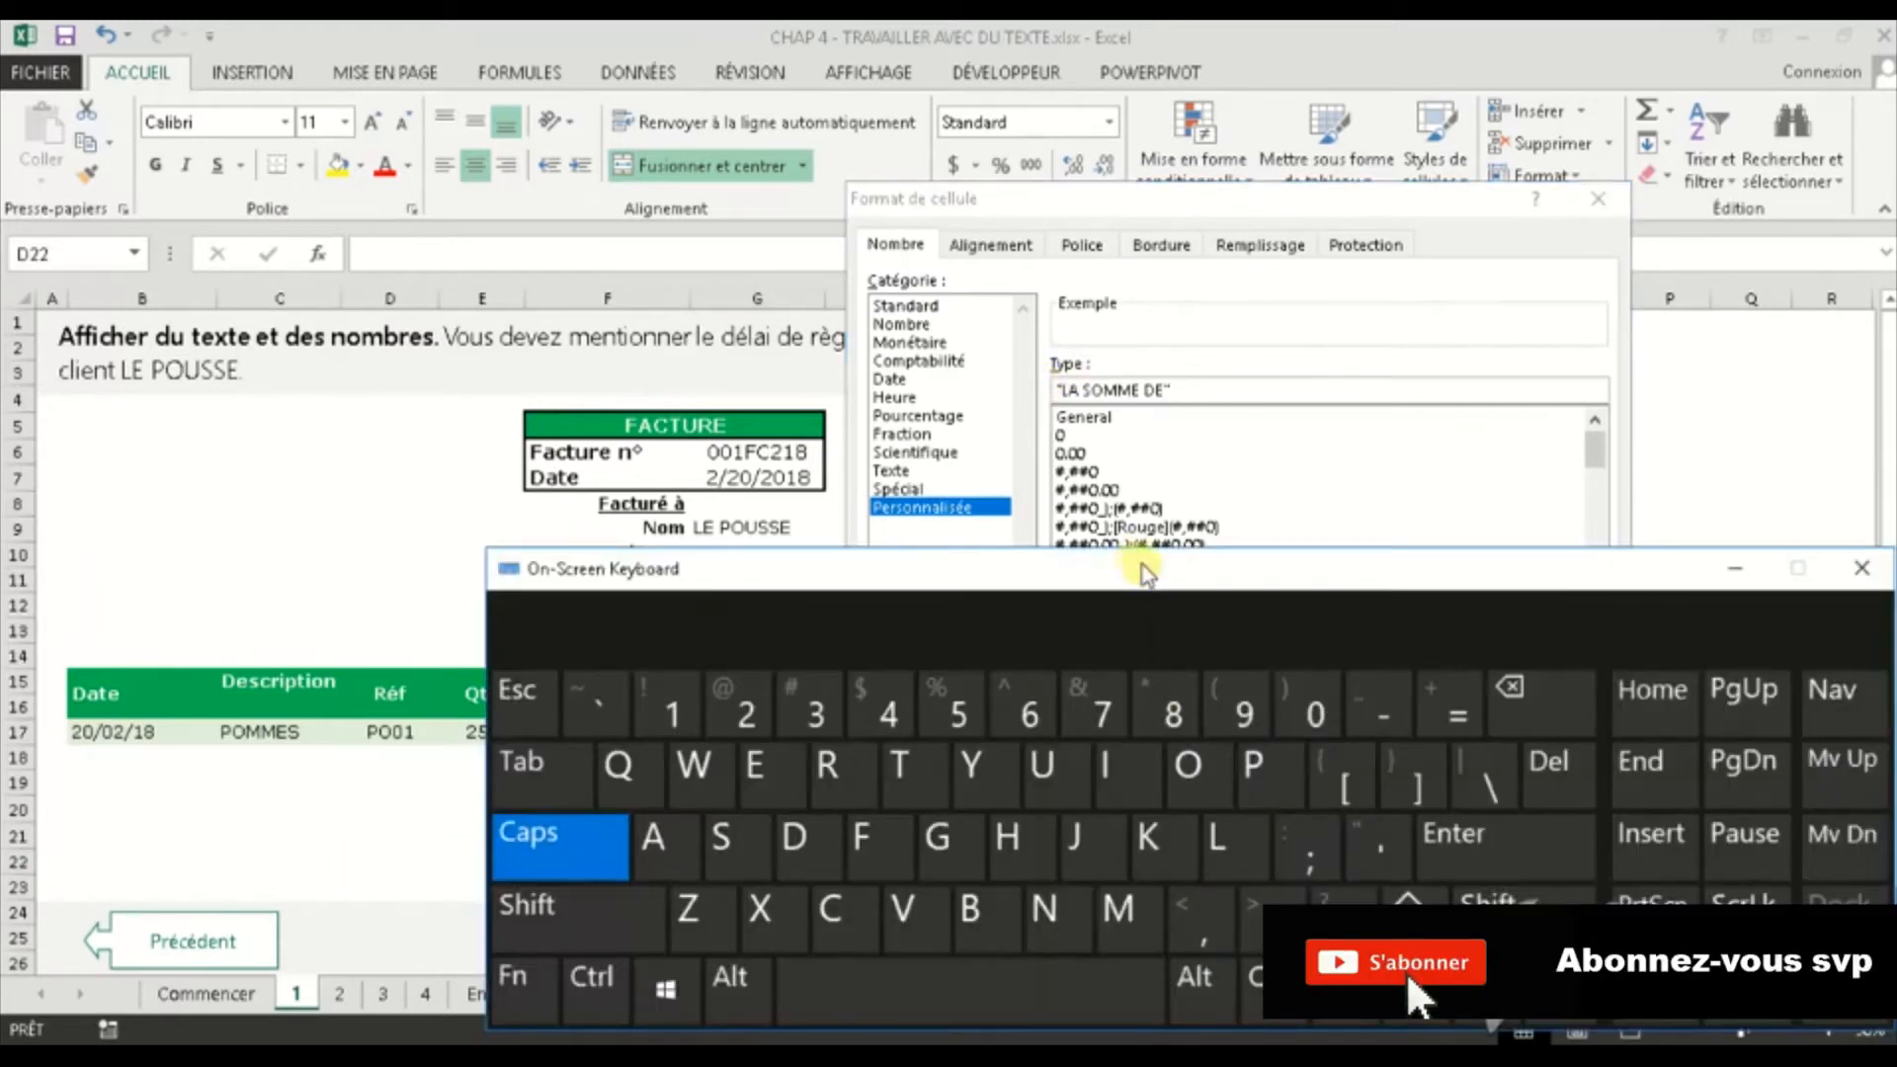
left_click(1174, 388)
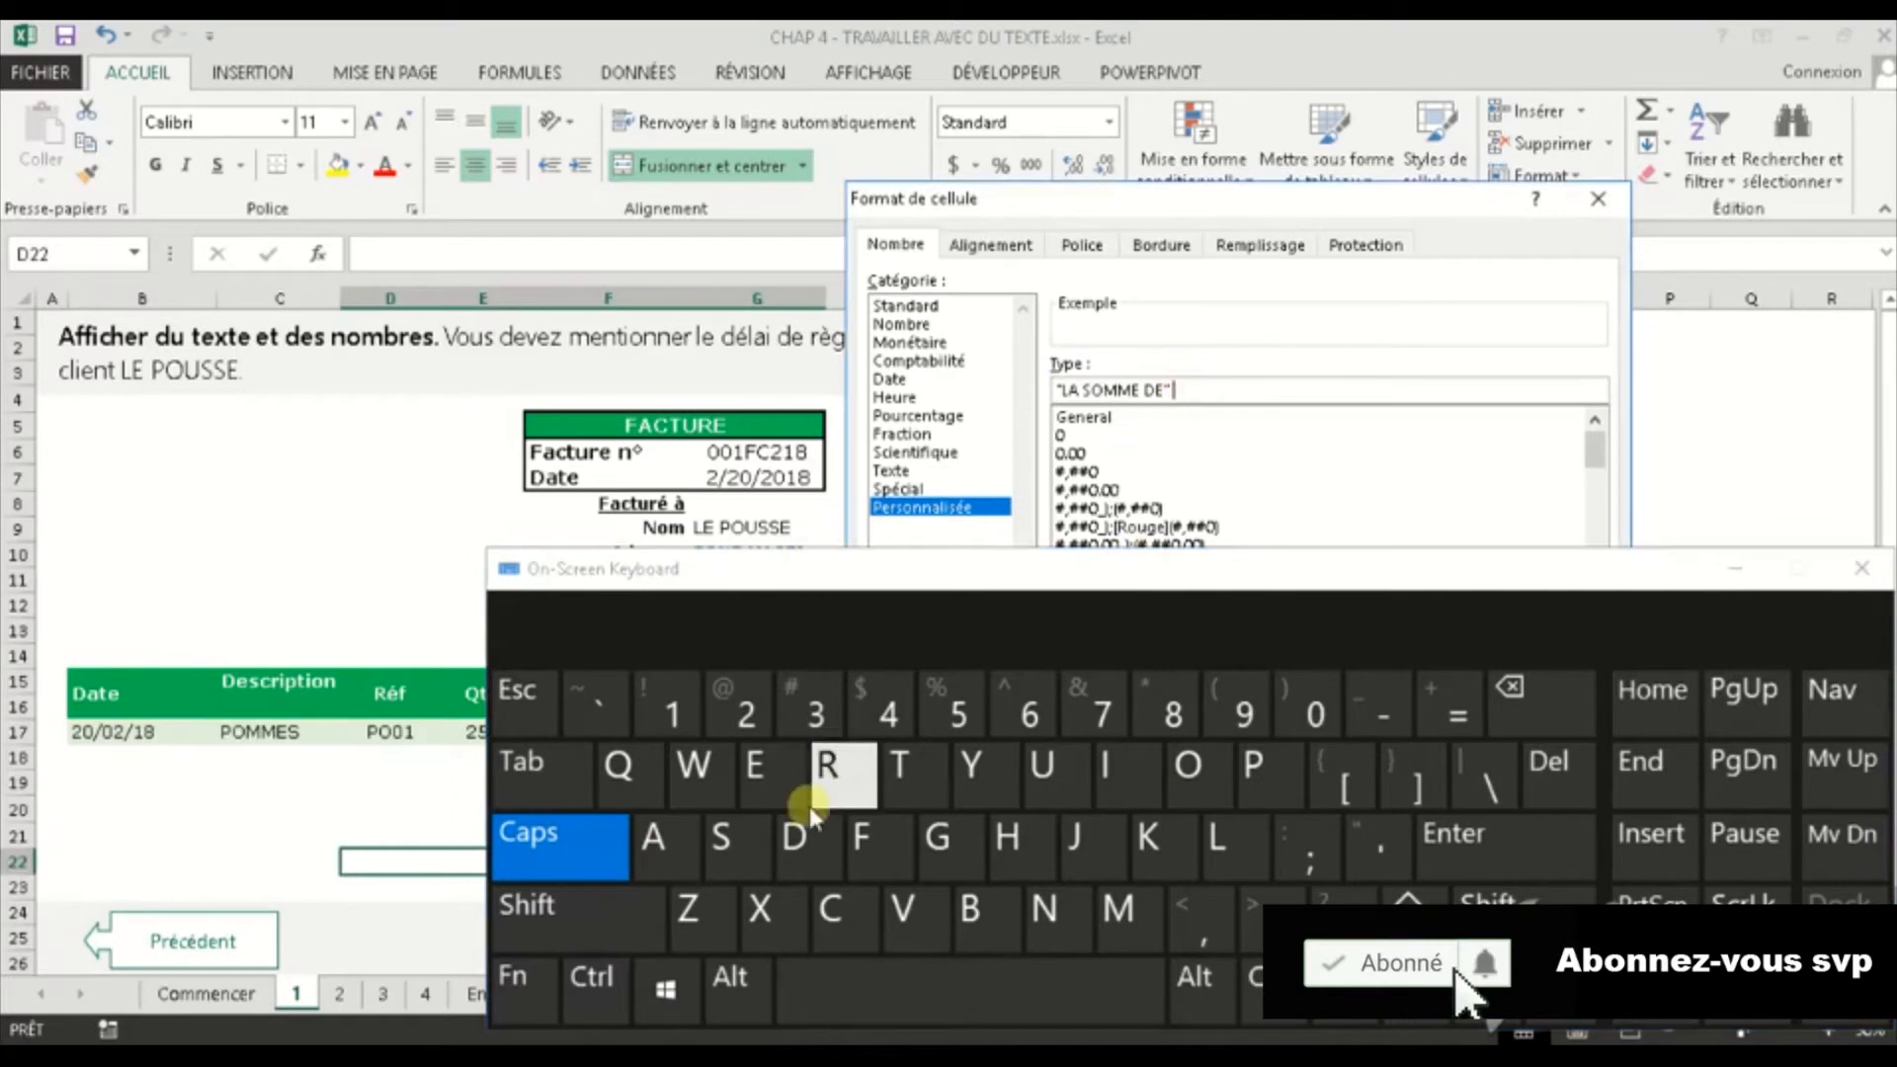
key("shift")
left_click(826, 703)
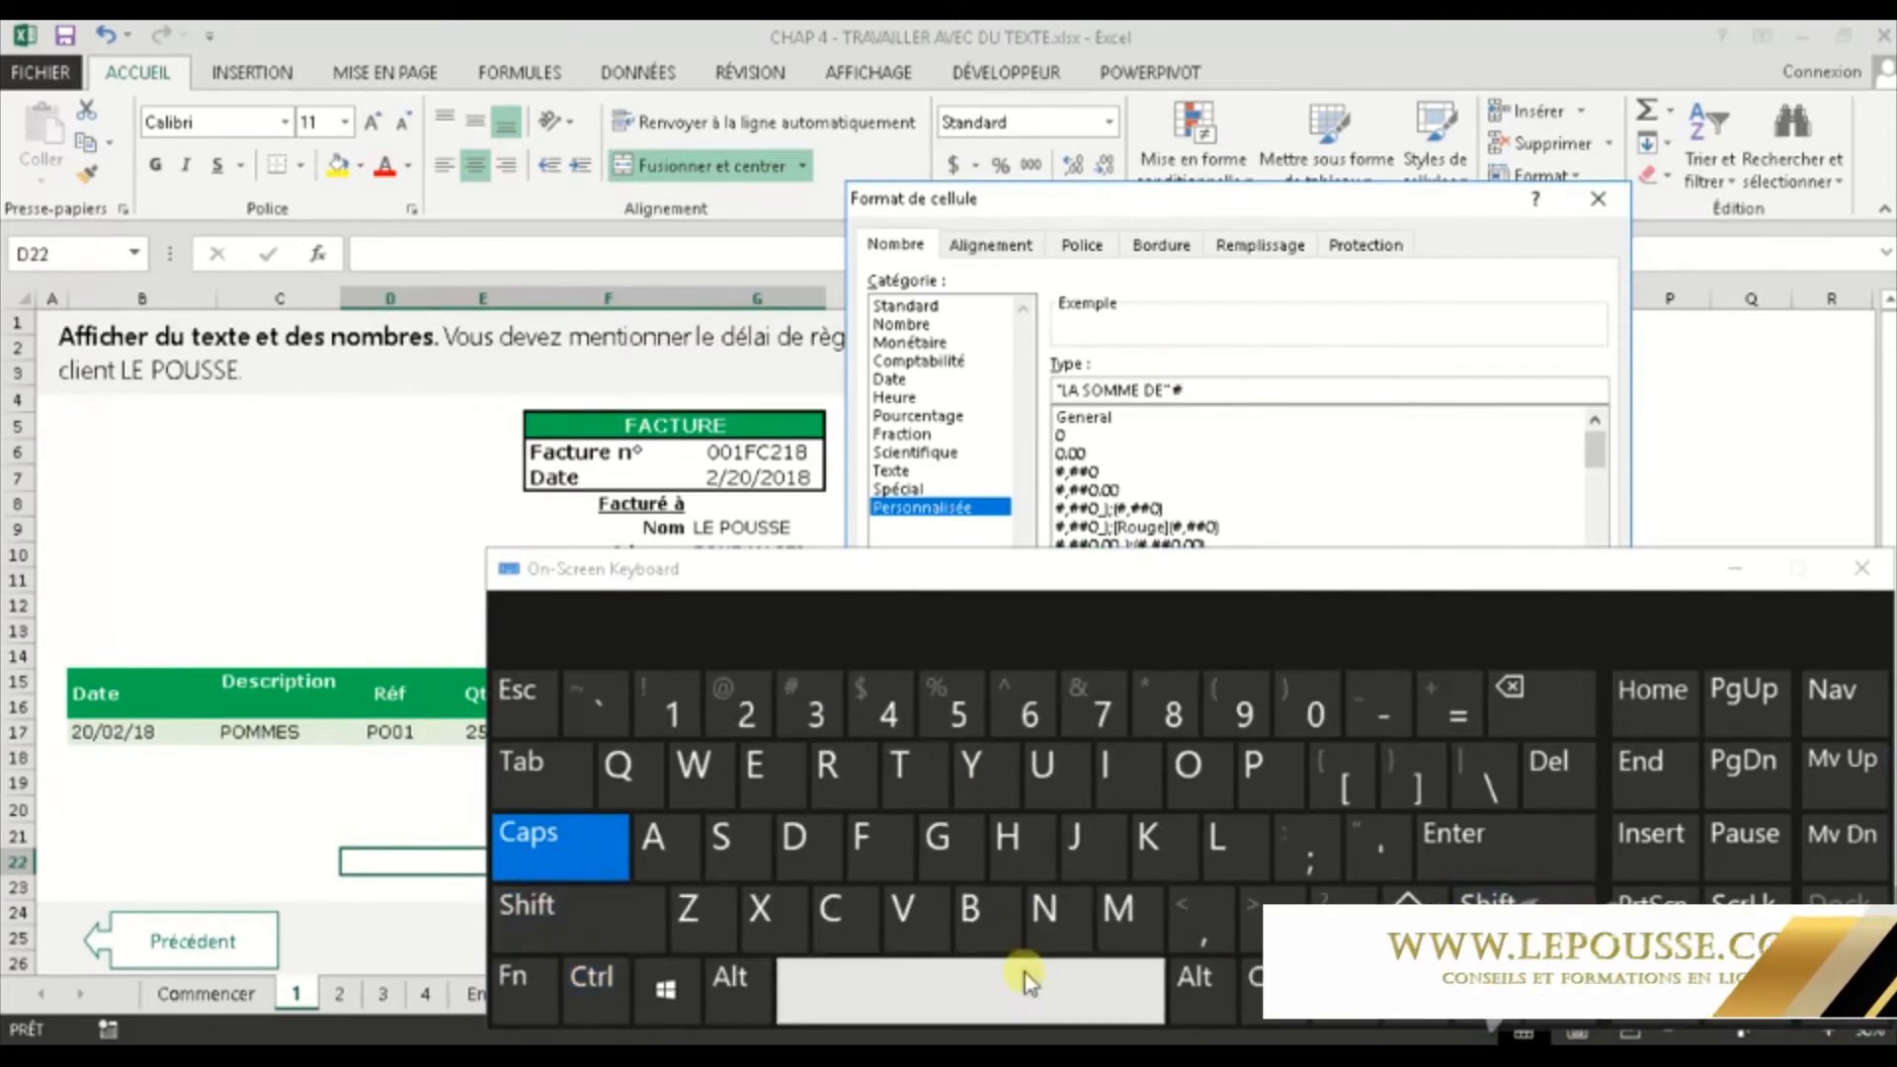
left_click(1024, 988)
key("shift")
left_click(821, 702)
left_click(815, 696)
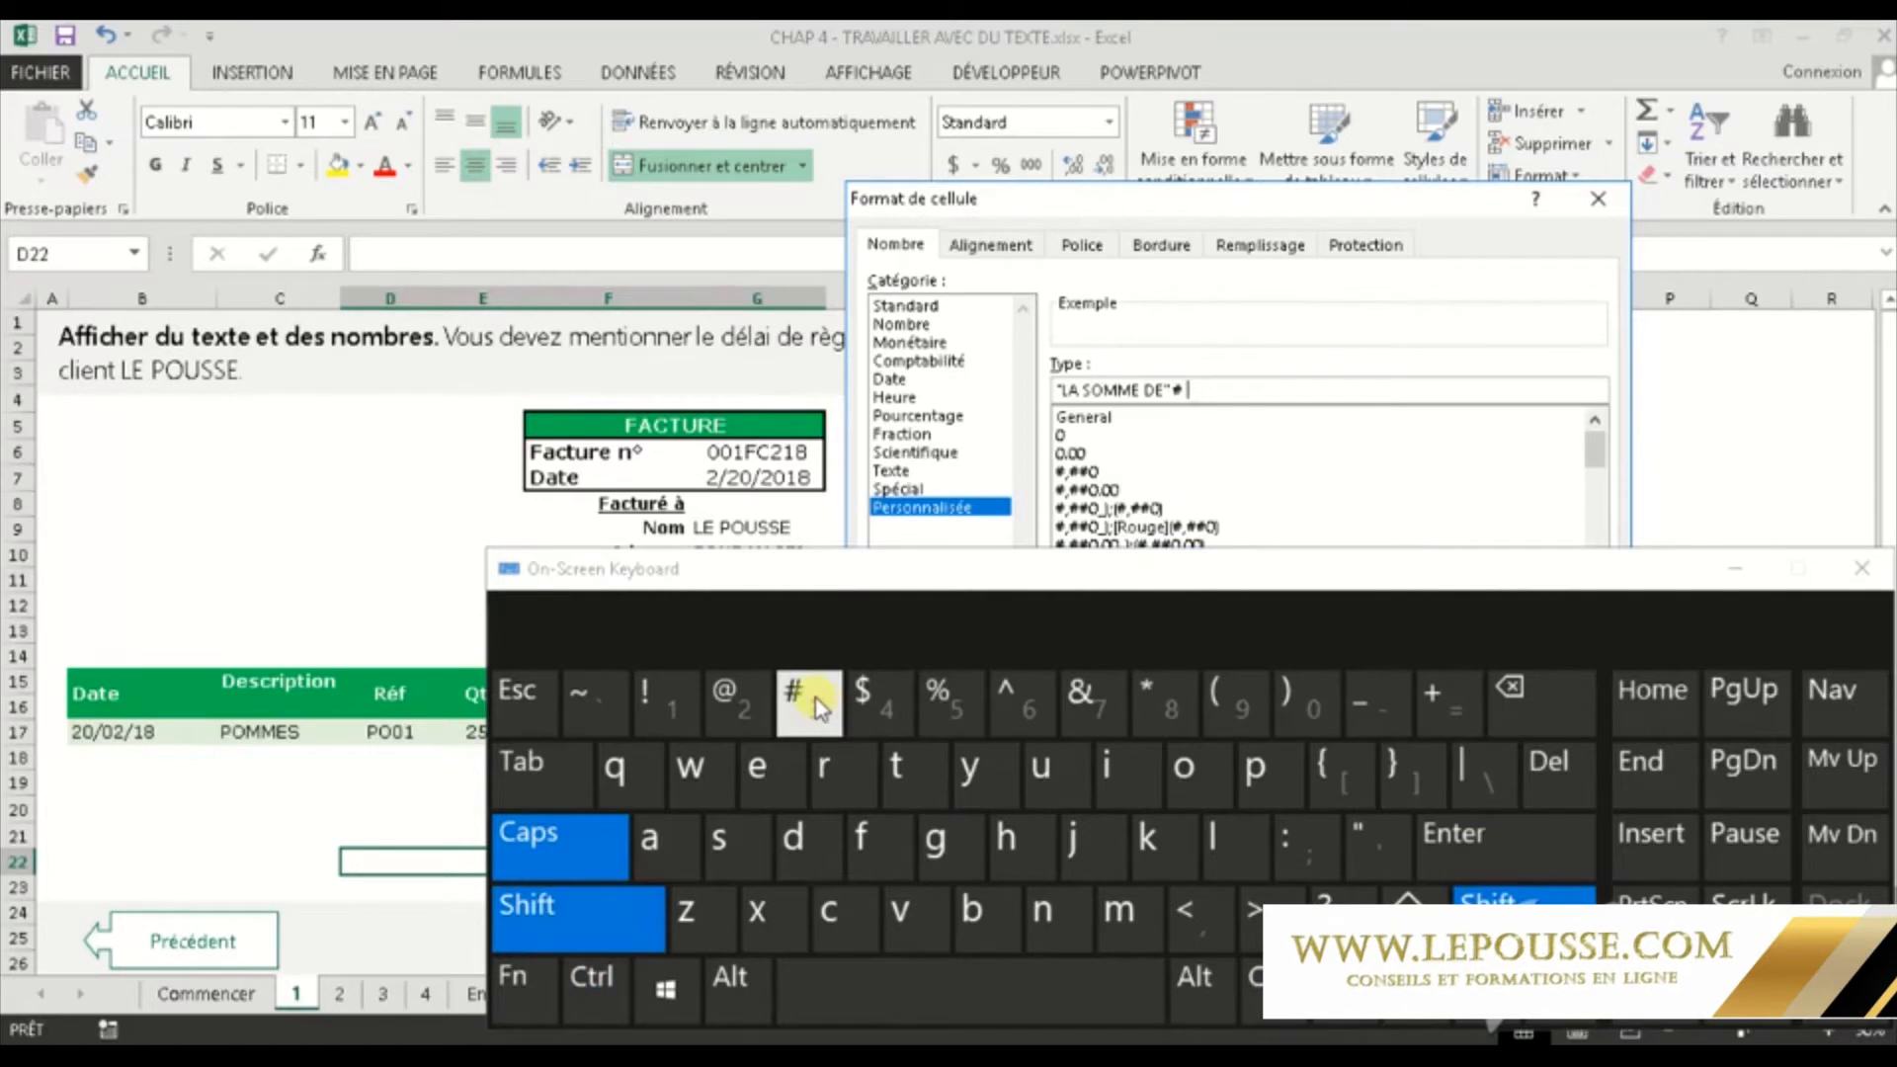
left_click(815, 697)
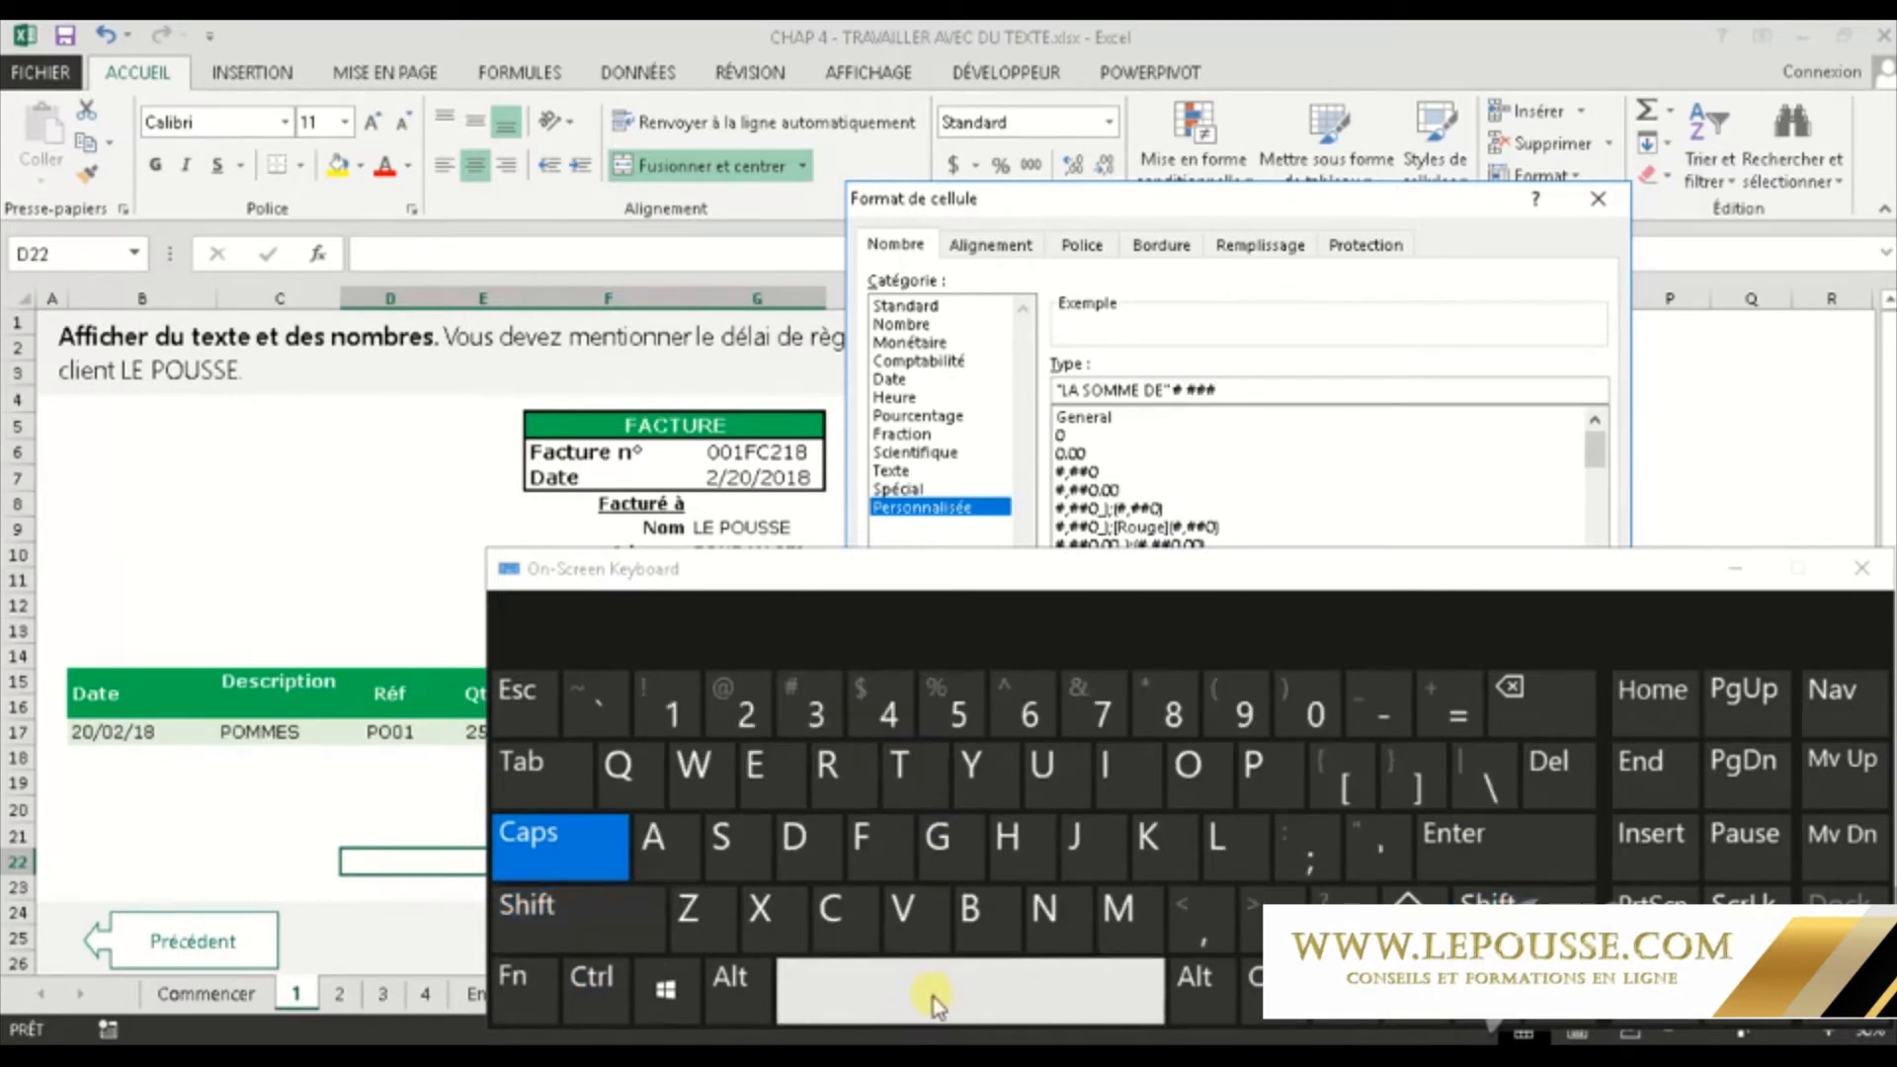
Add the quoted text "EST A REGLER 30 JOURS" after the digit placeholders in the custom format
left_click(578, 907)
left_click(1378, 842)
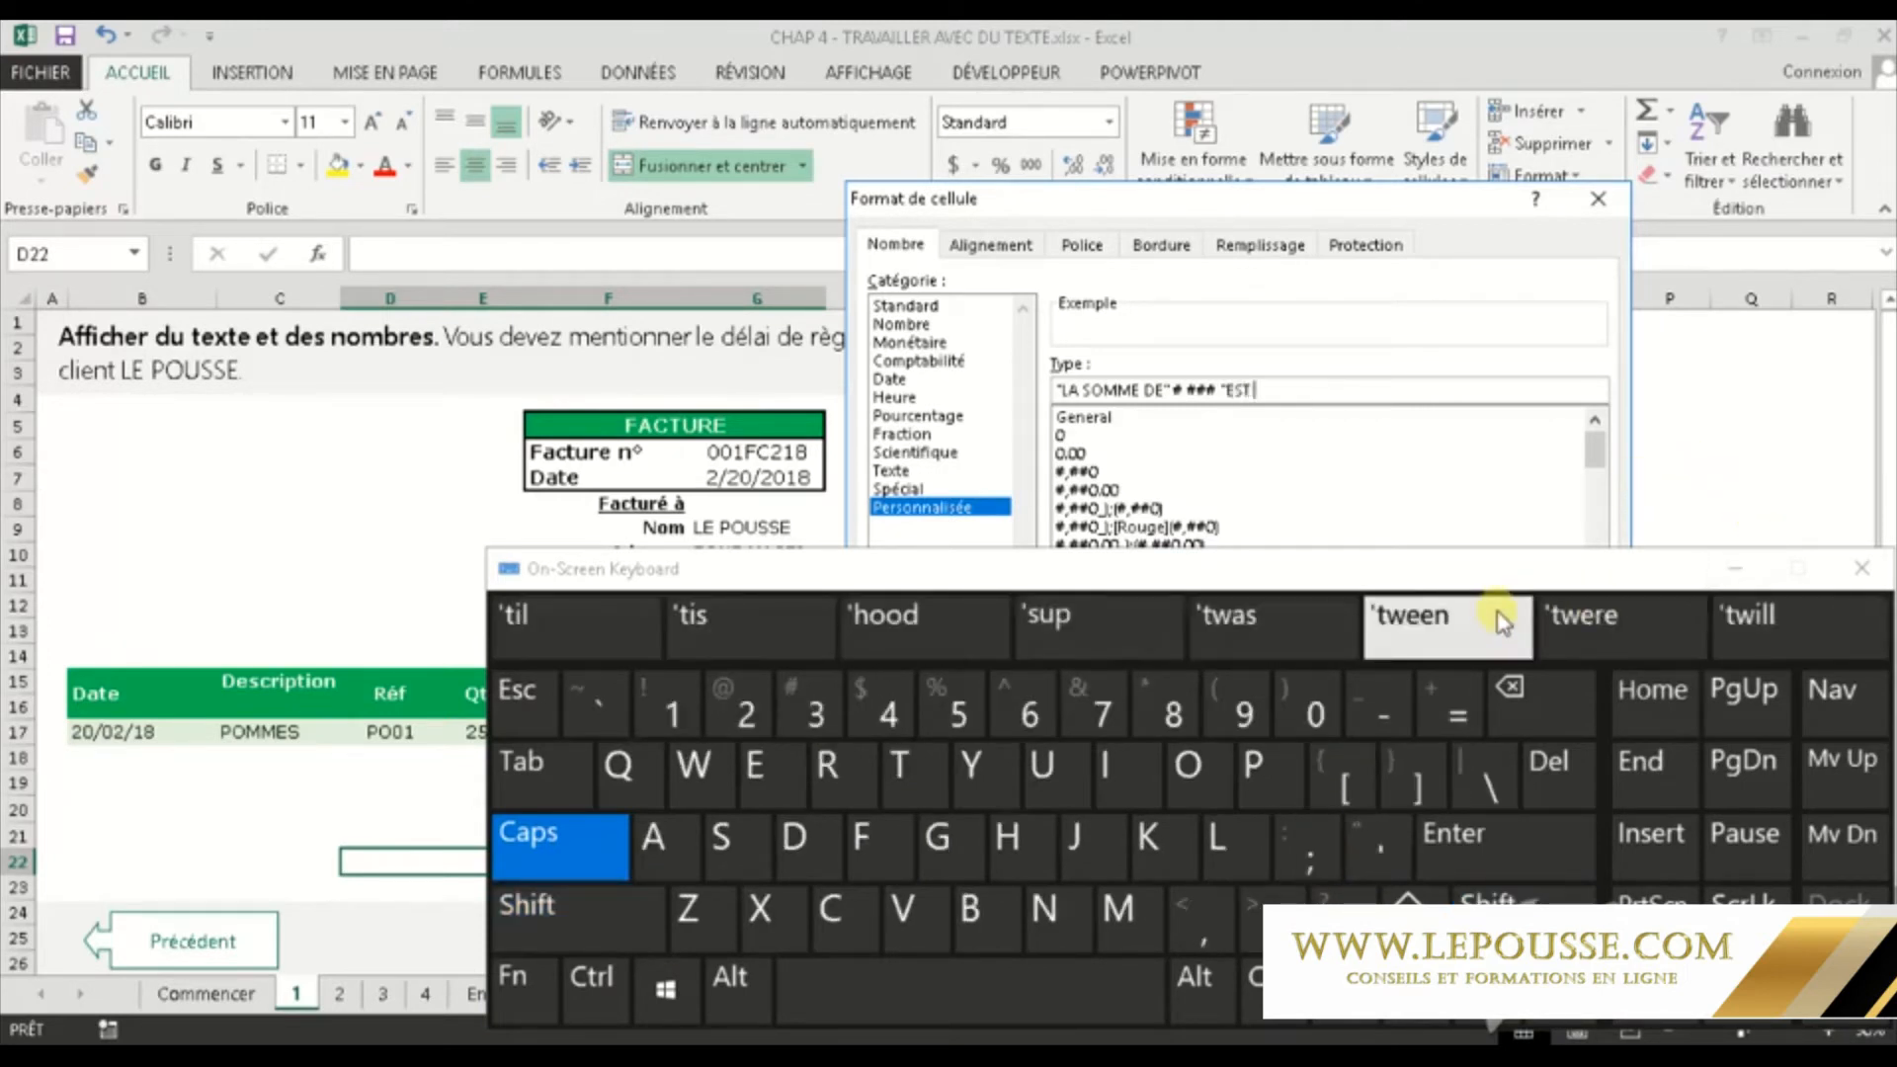
type("EST A REF")
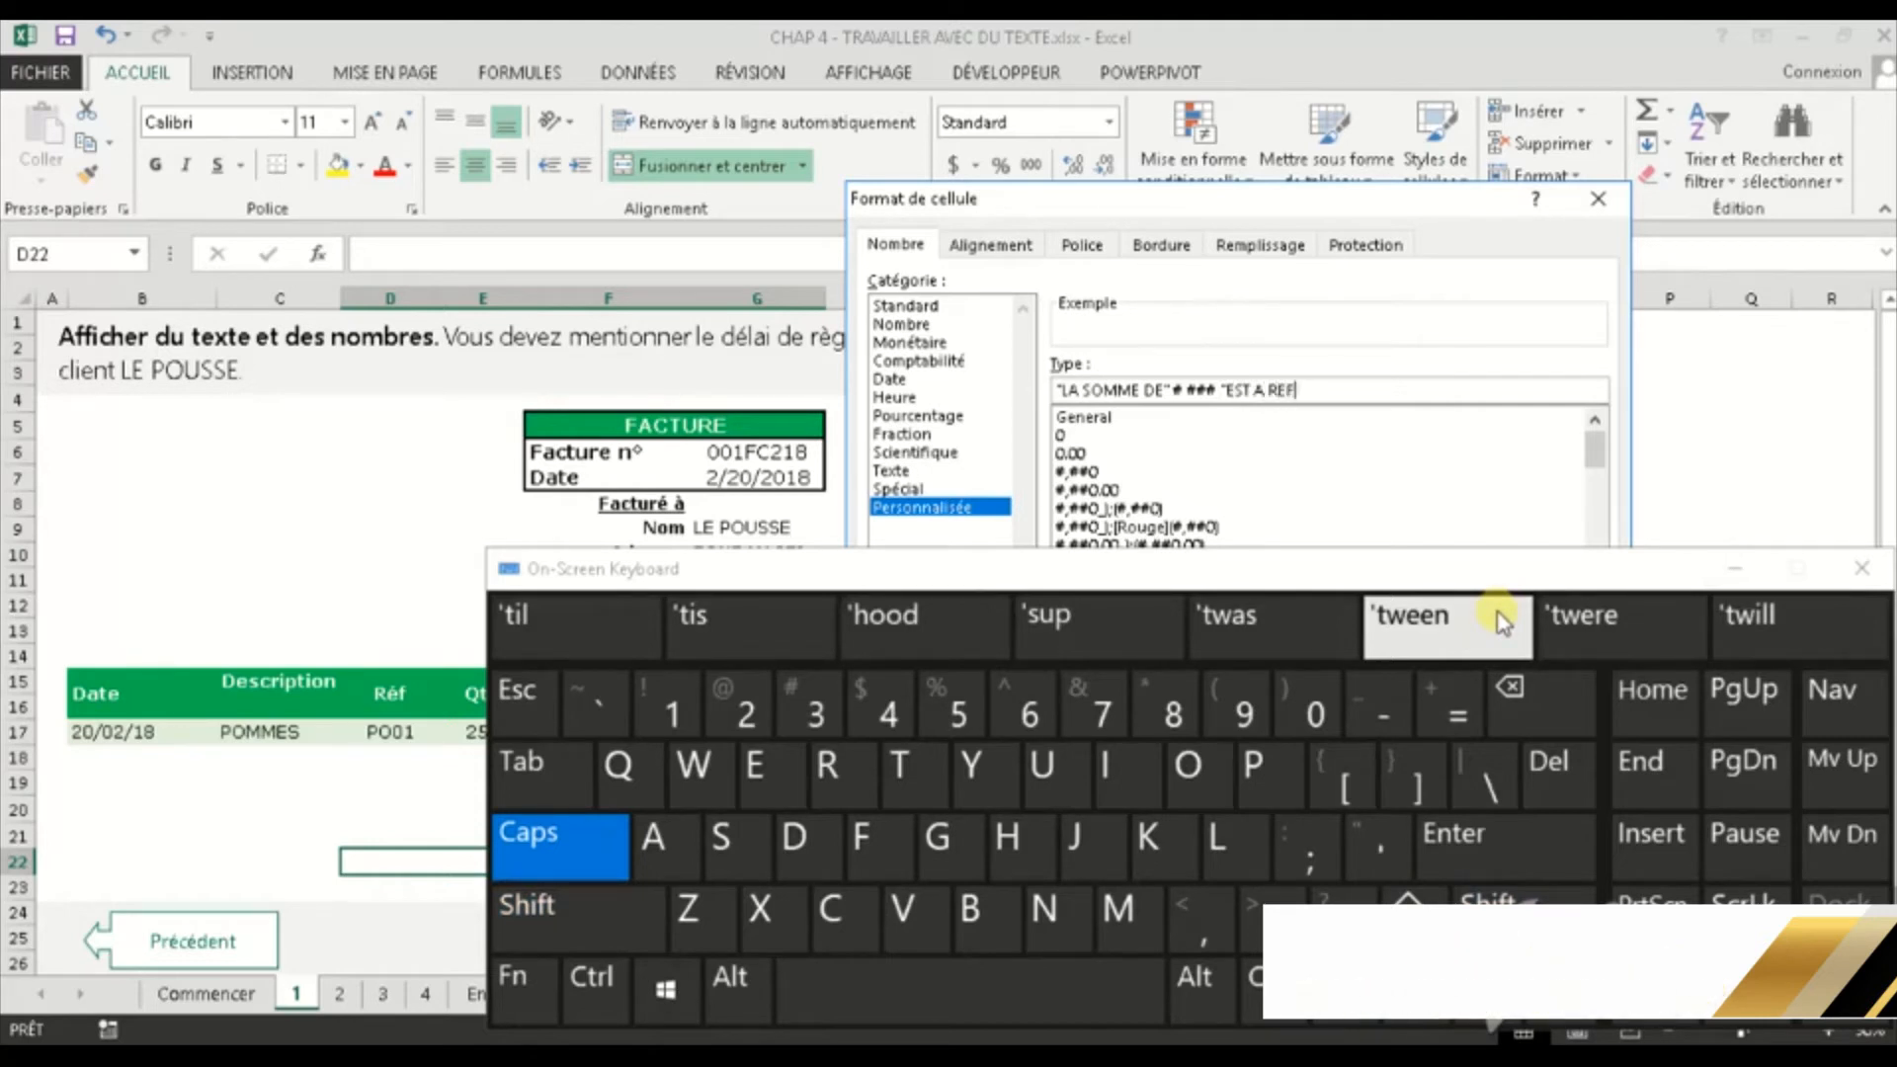
key("BackSpace")
type("GLER")
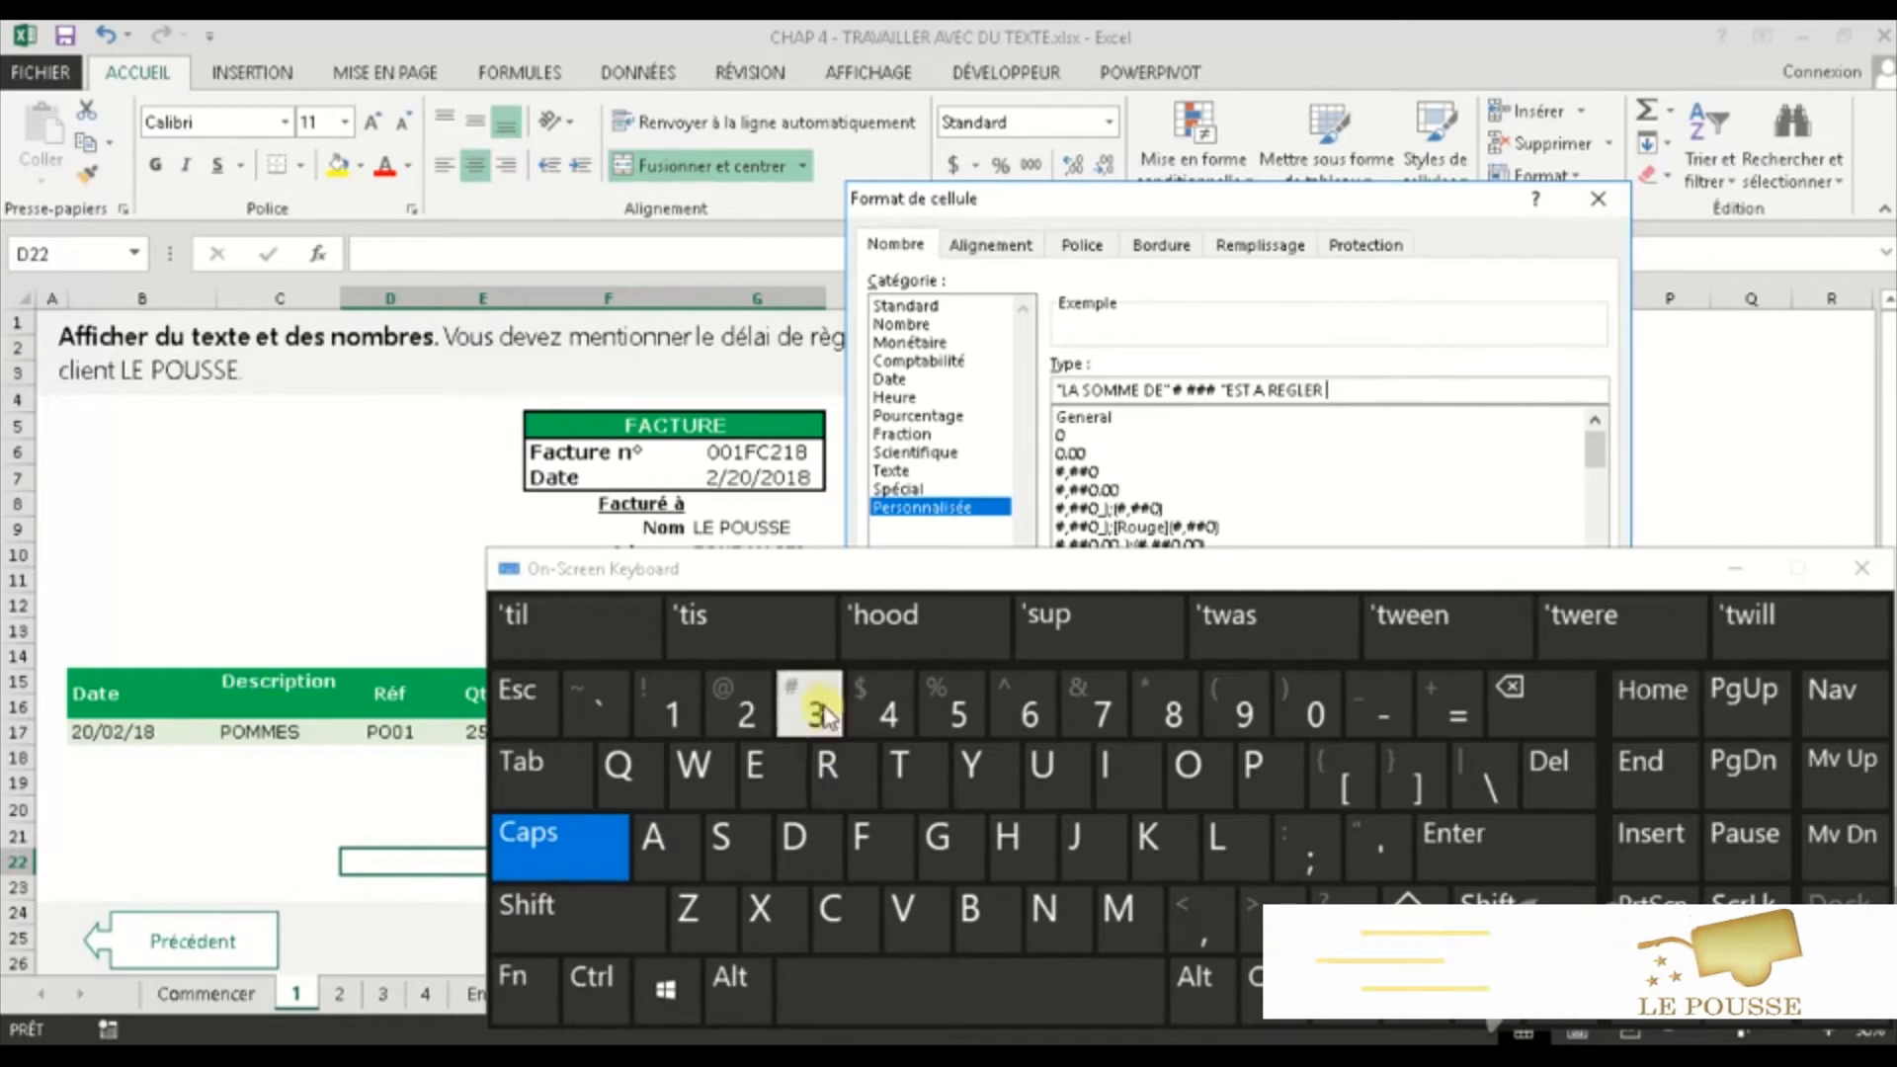
type(" 30")
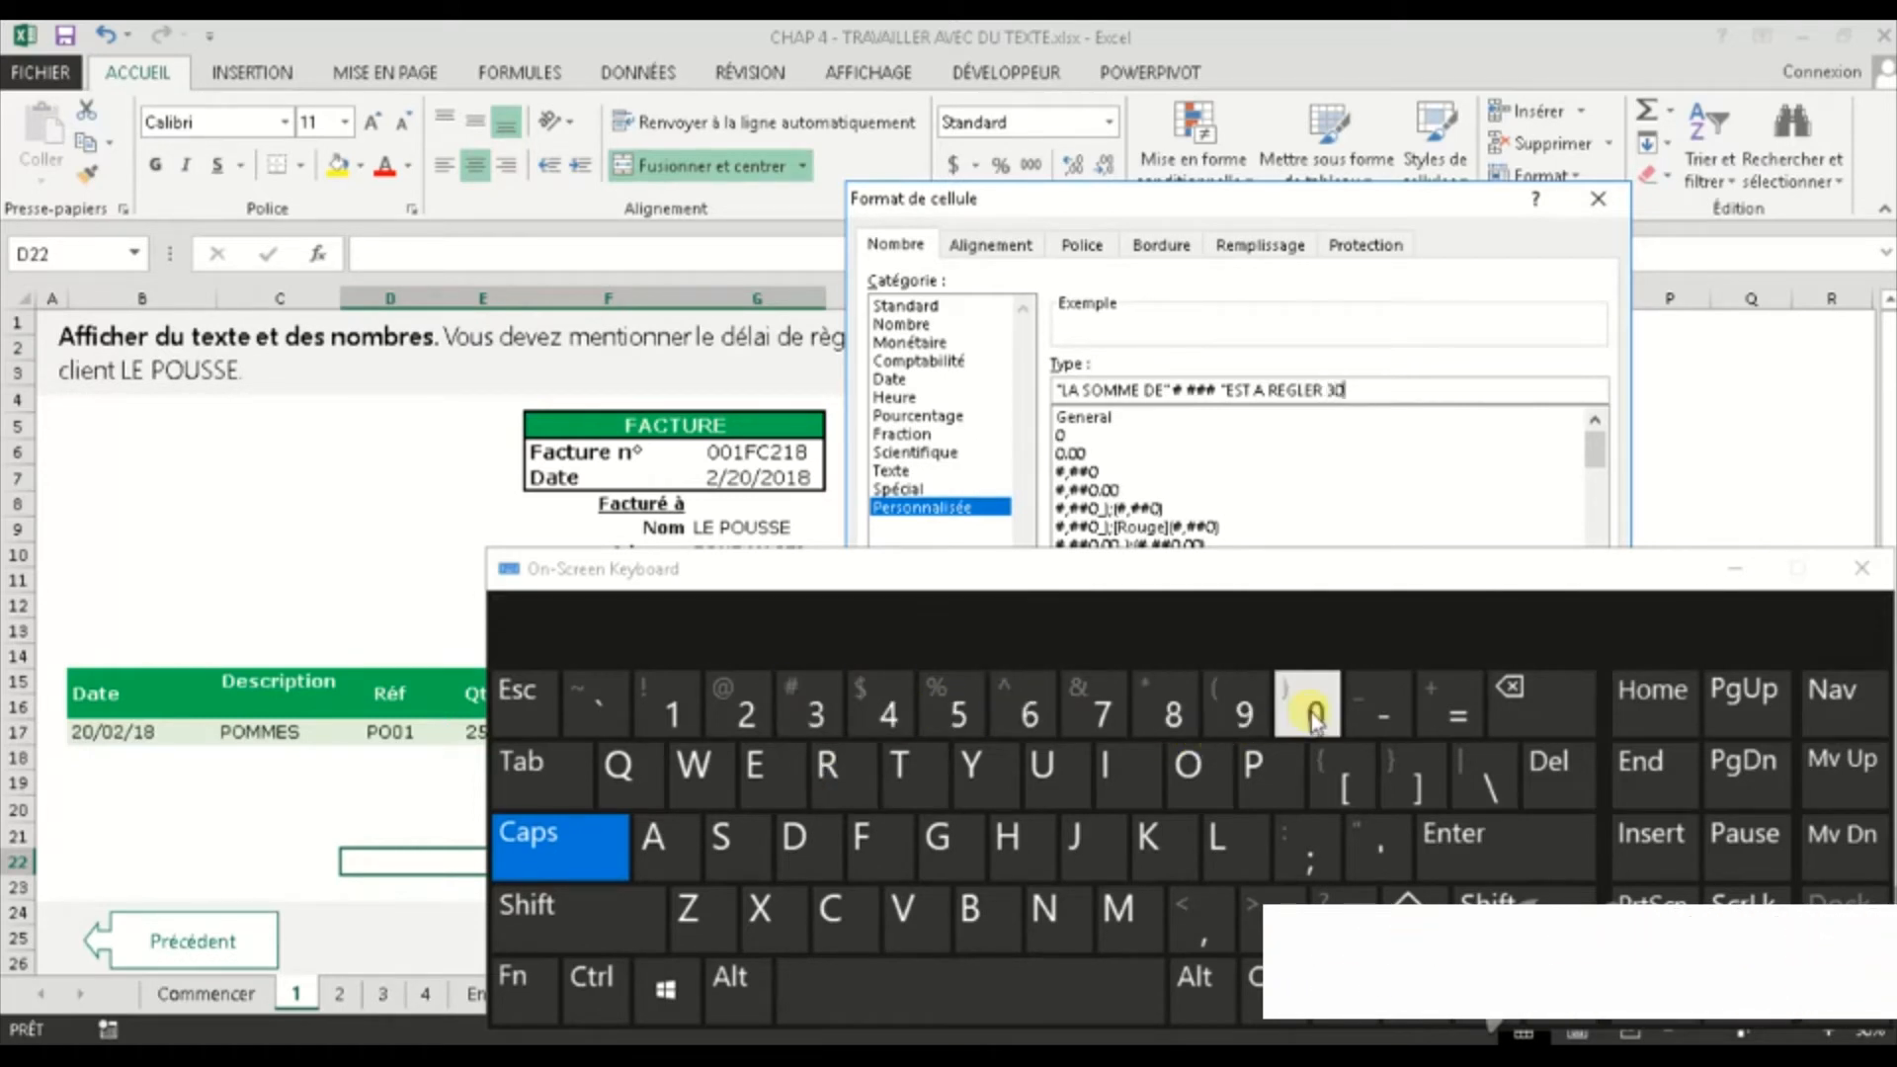
type("J")
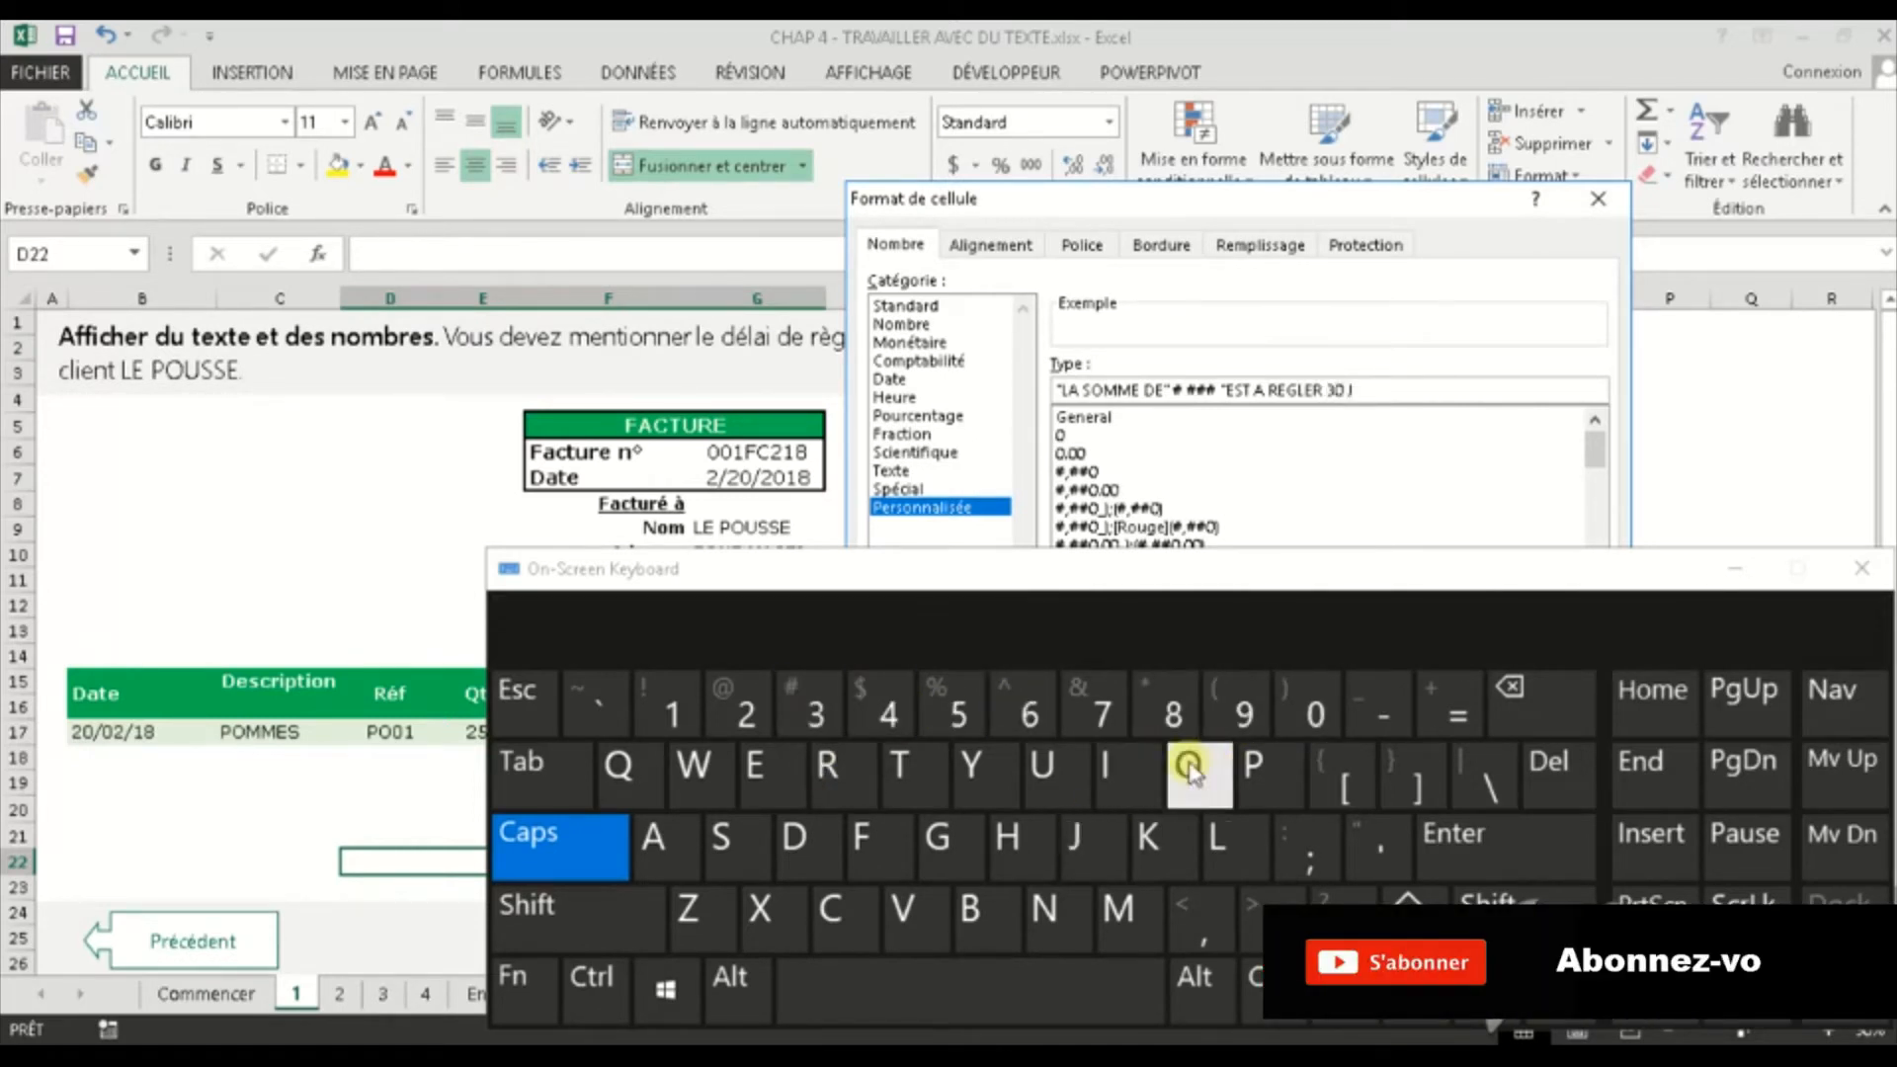
type("O")
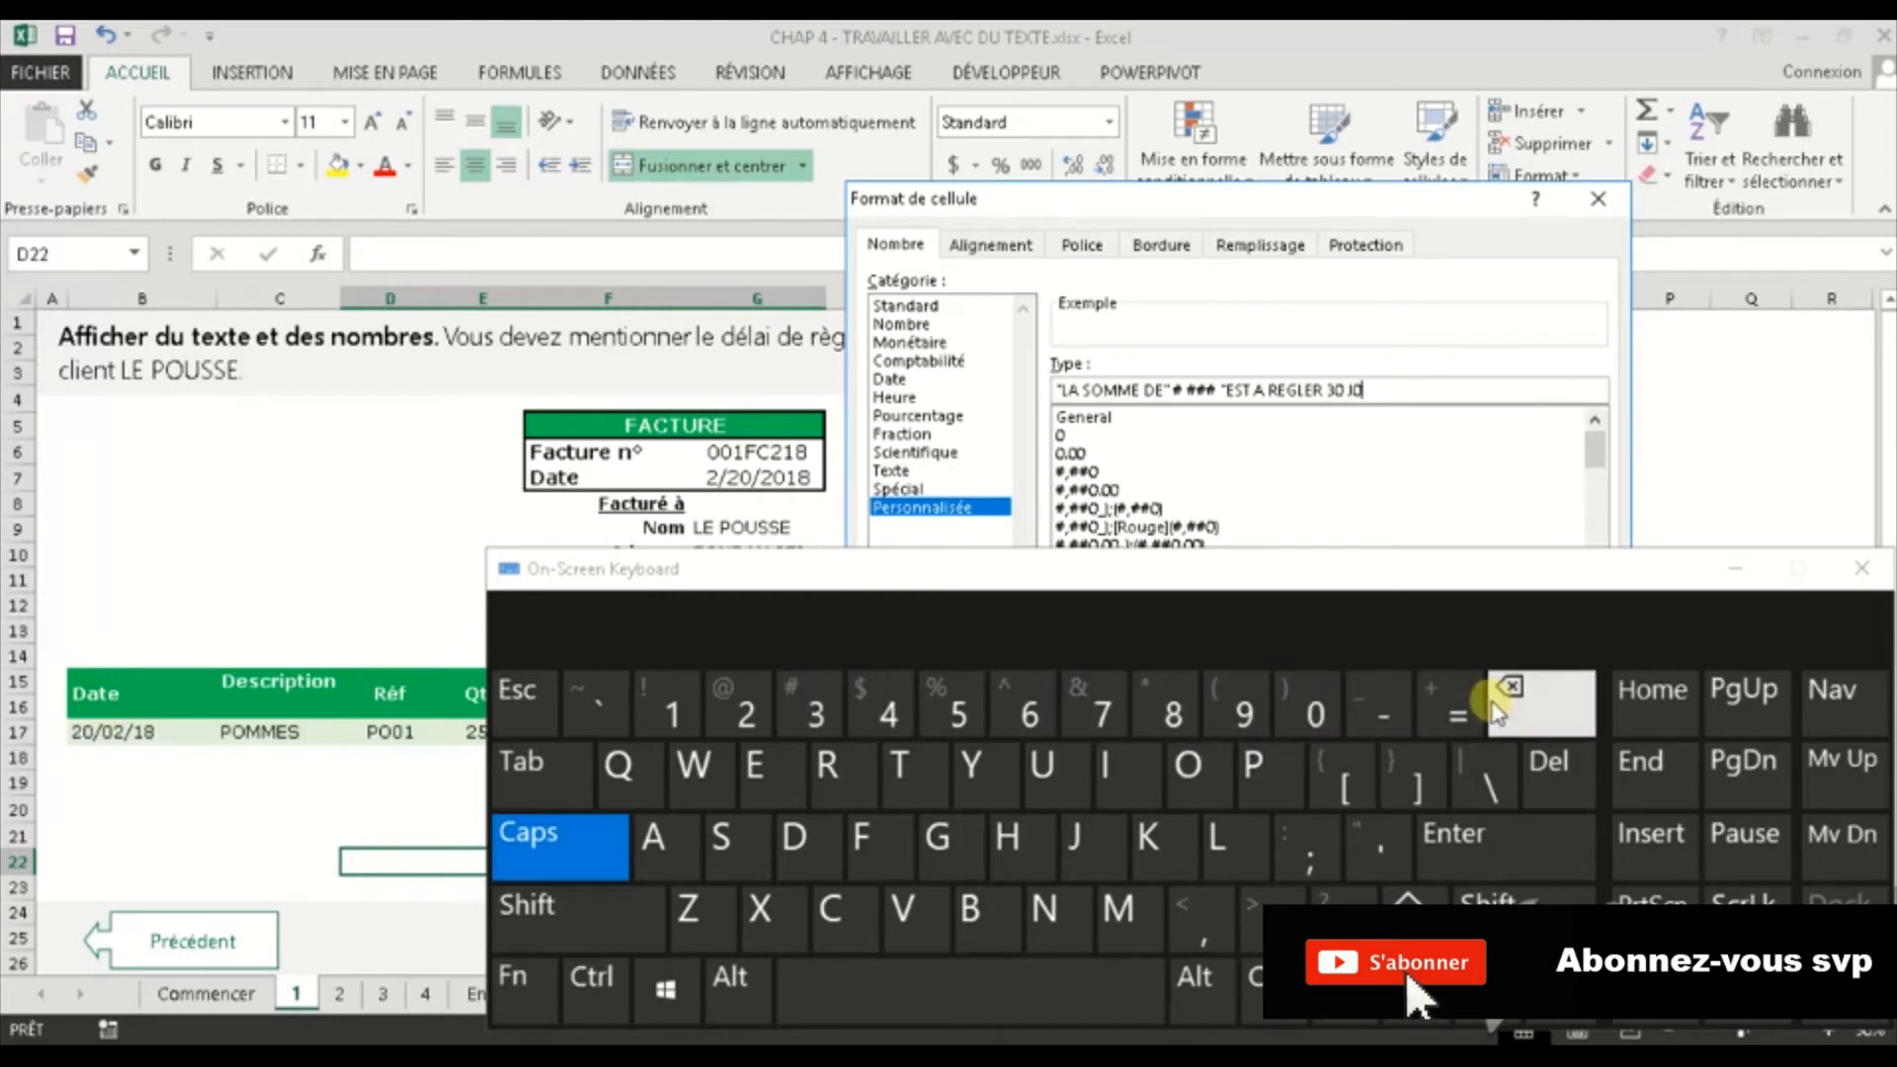
type("URS")
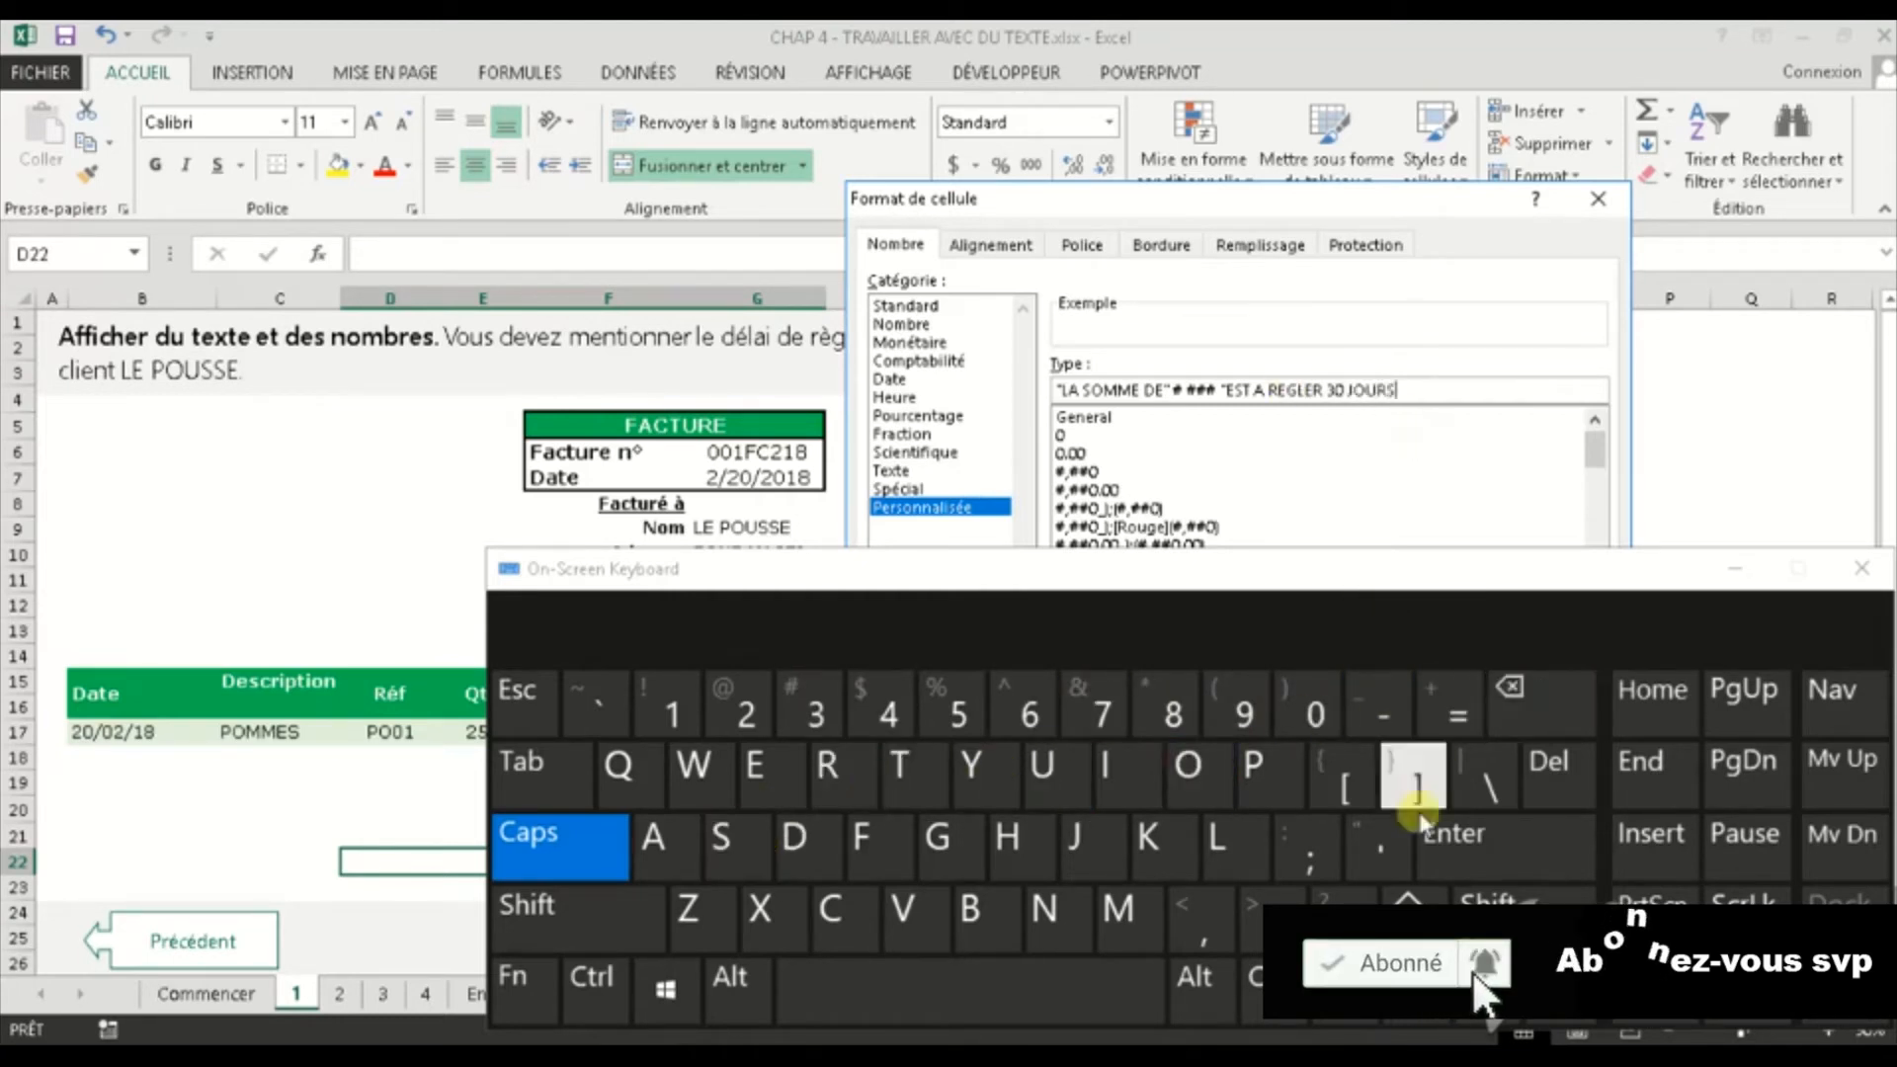
left_click(1521, 904)
type("\"")
Insert the word A before 30 JOURS in the custom format, close the on-screen keyboard and apply the format
left_click(1325, 390)
type("A")
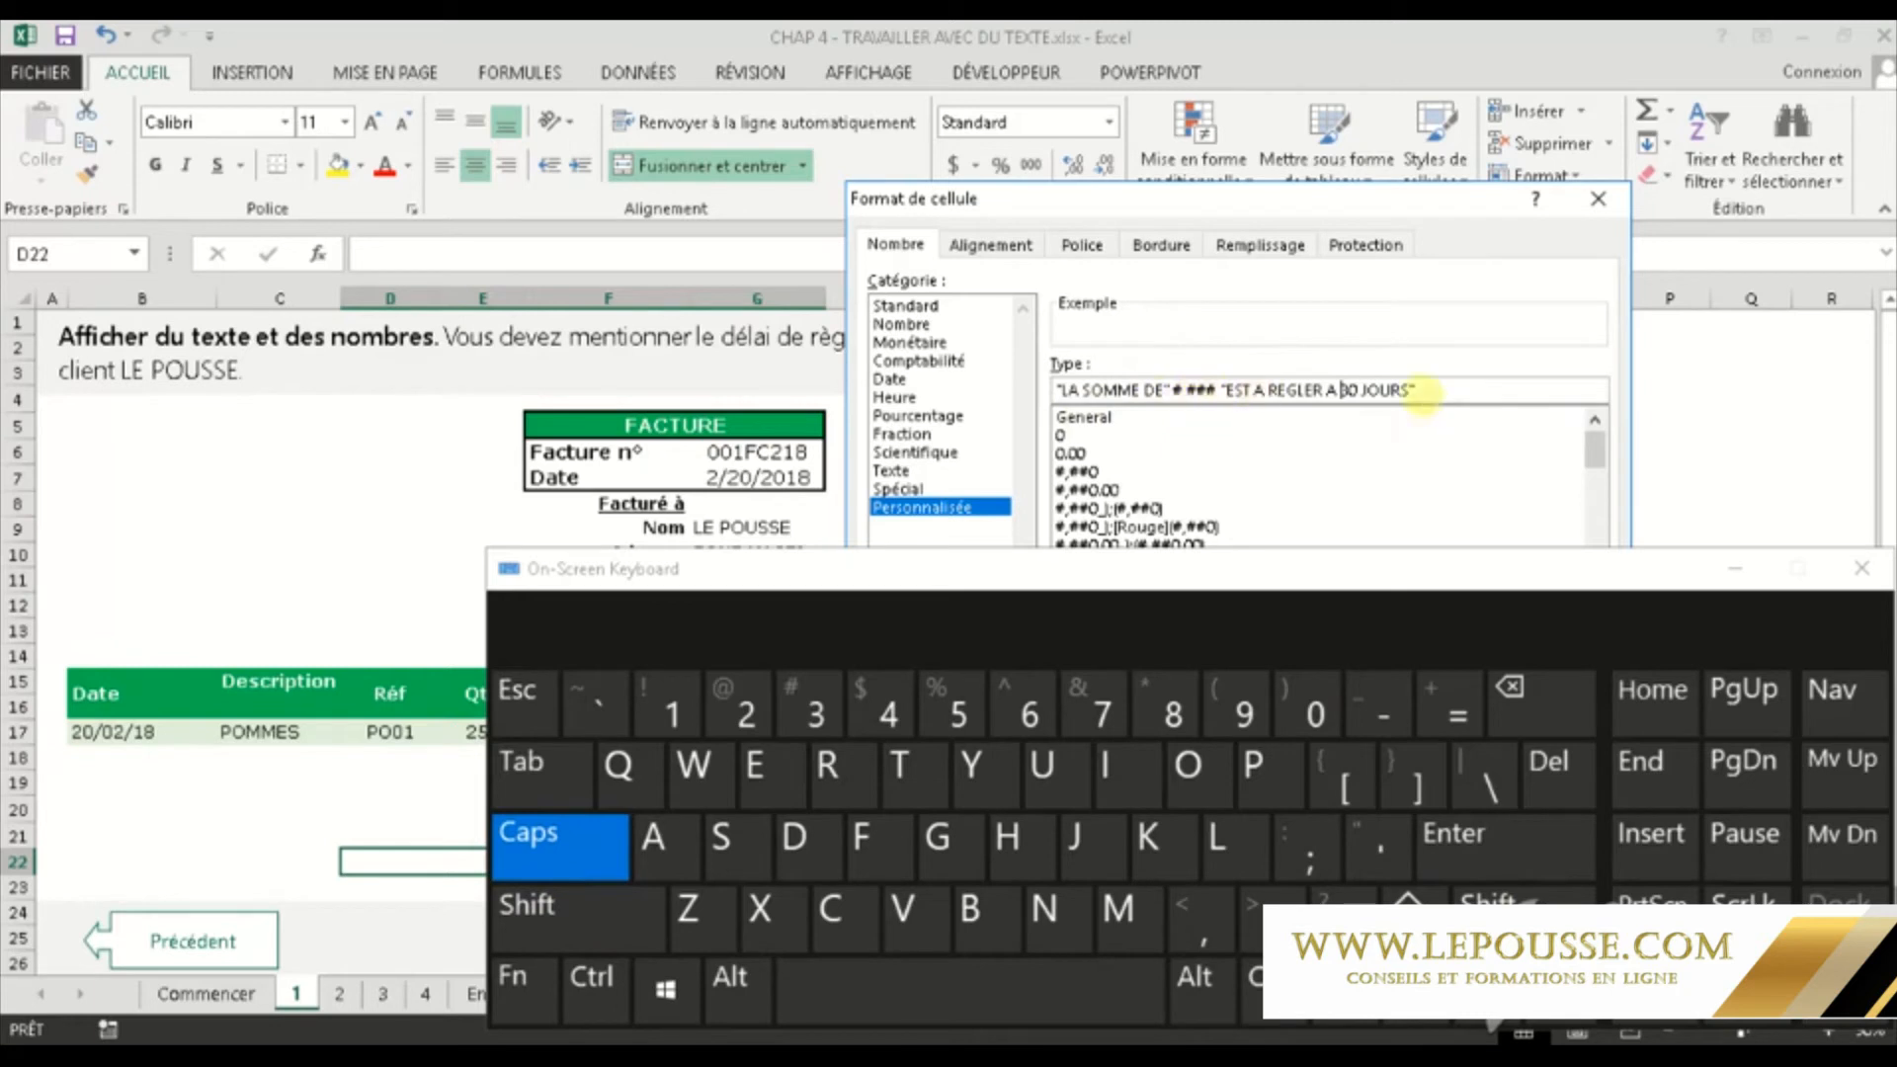
left_click(1719, 559)
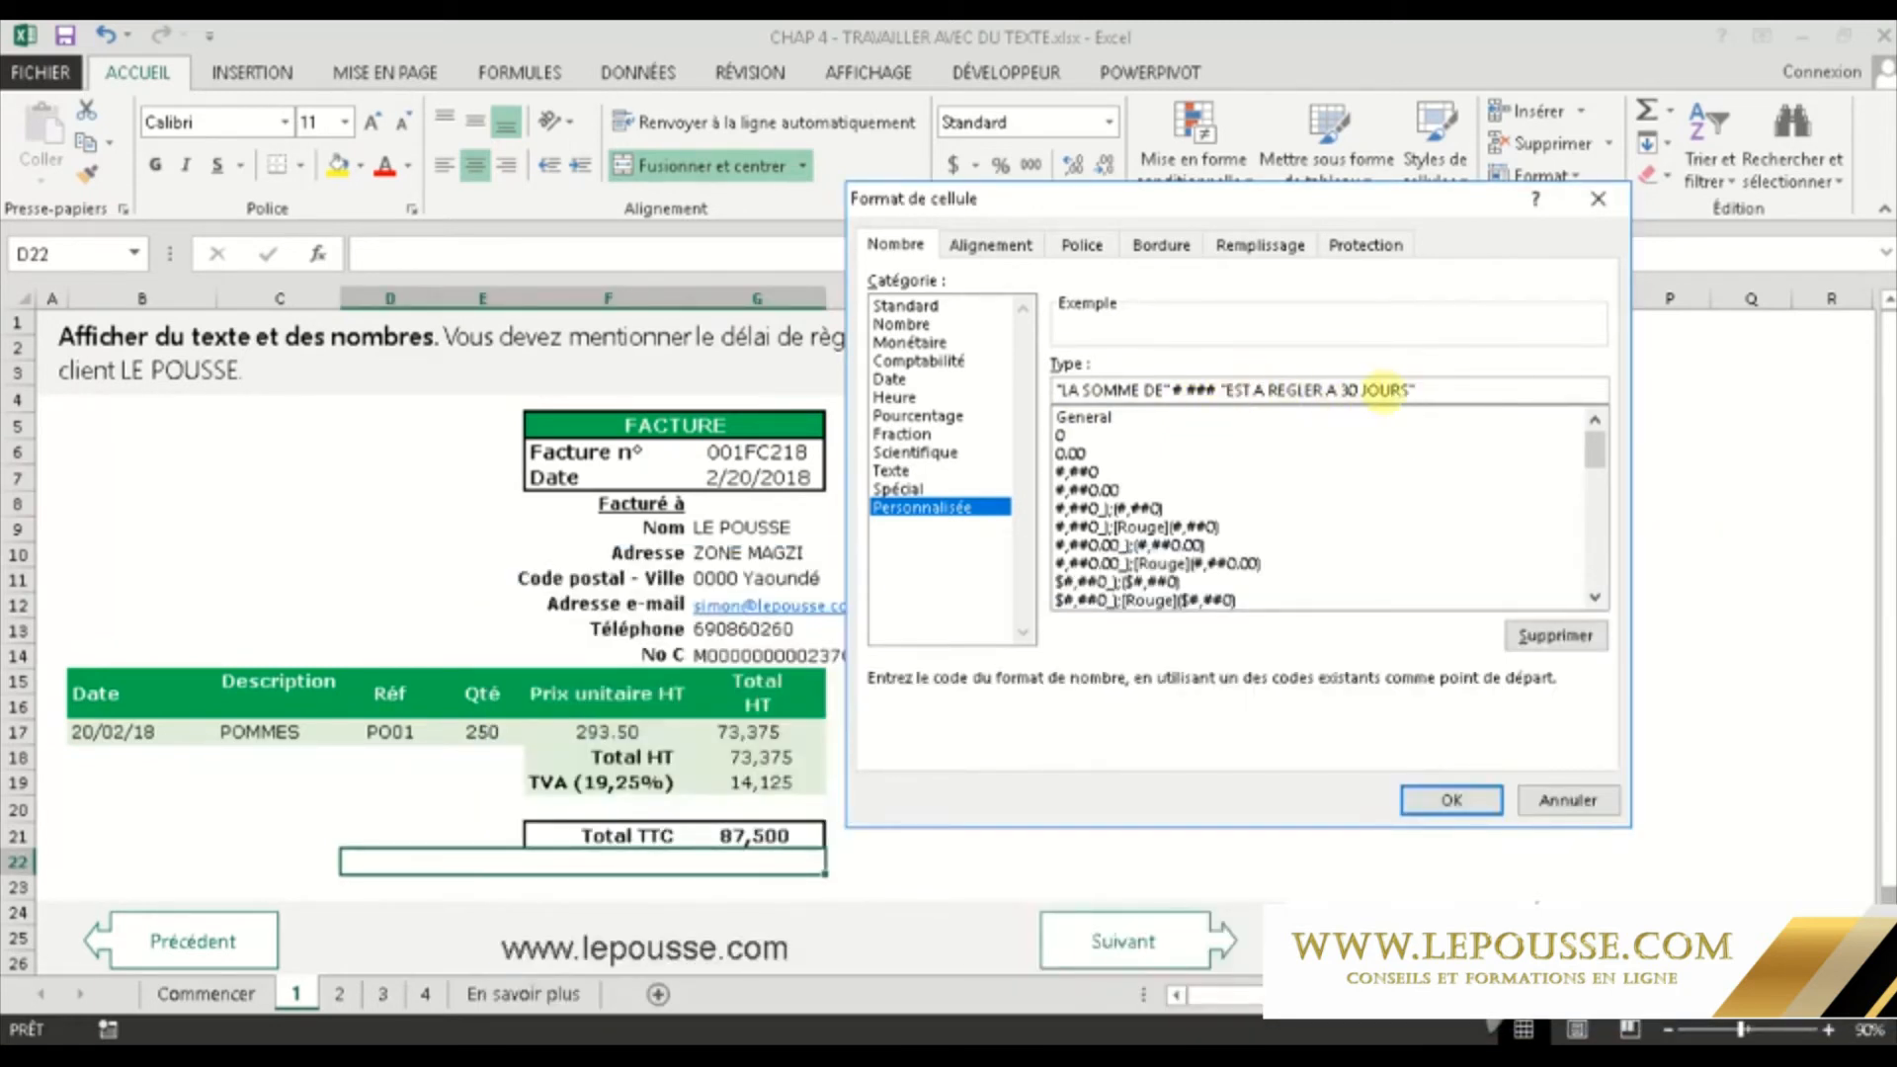
left_click(1448, 799)
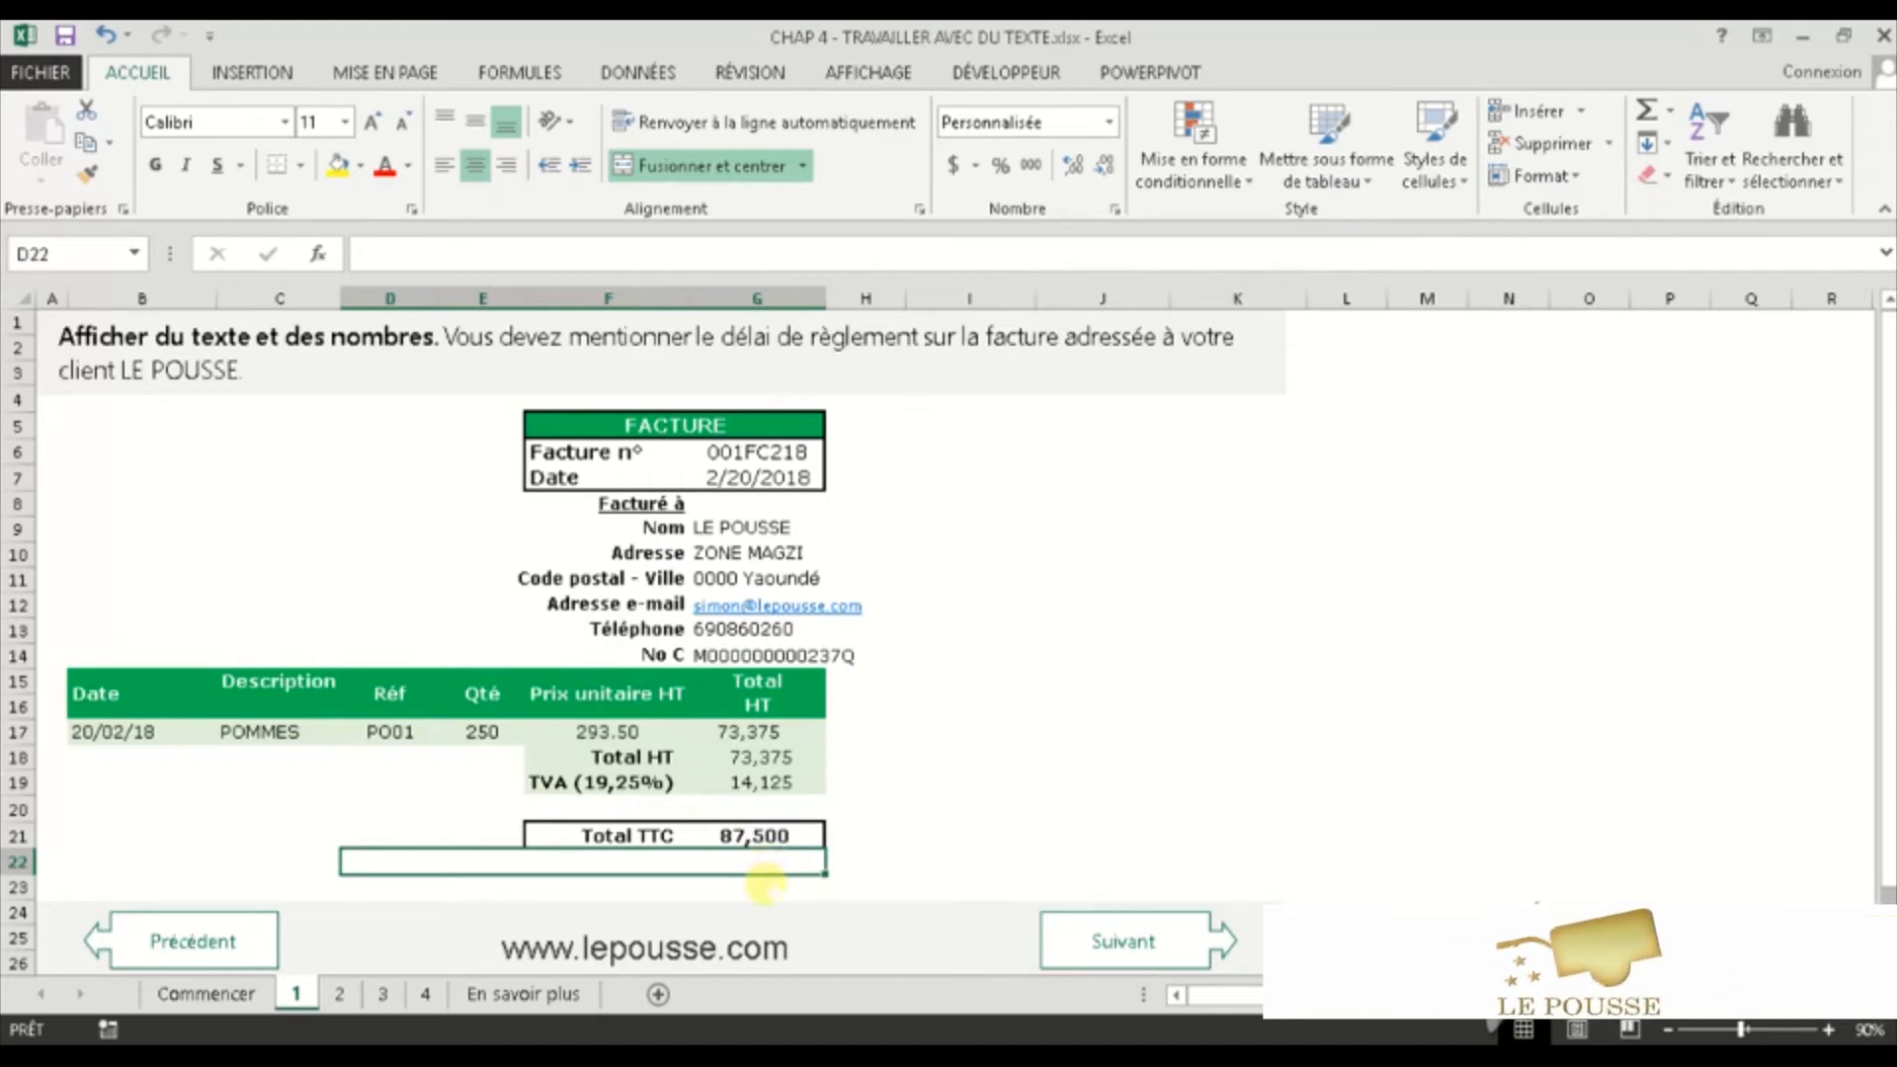
Enter the formula =G21 in the merged cell D22 to reference the Total TTC amount
type("=")
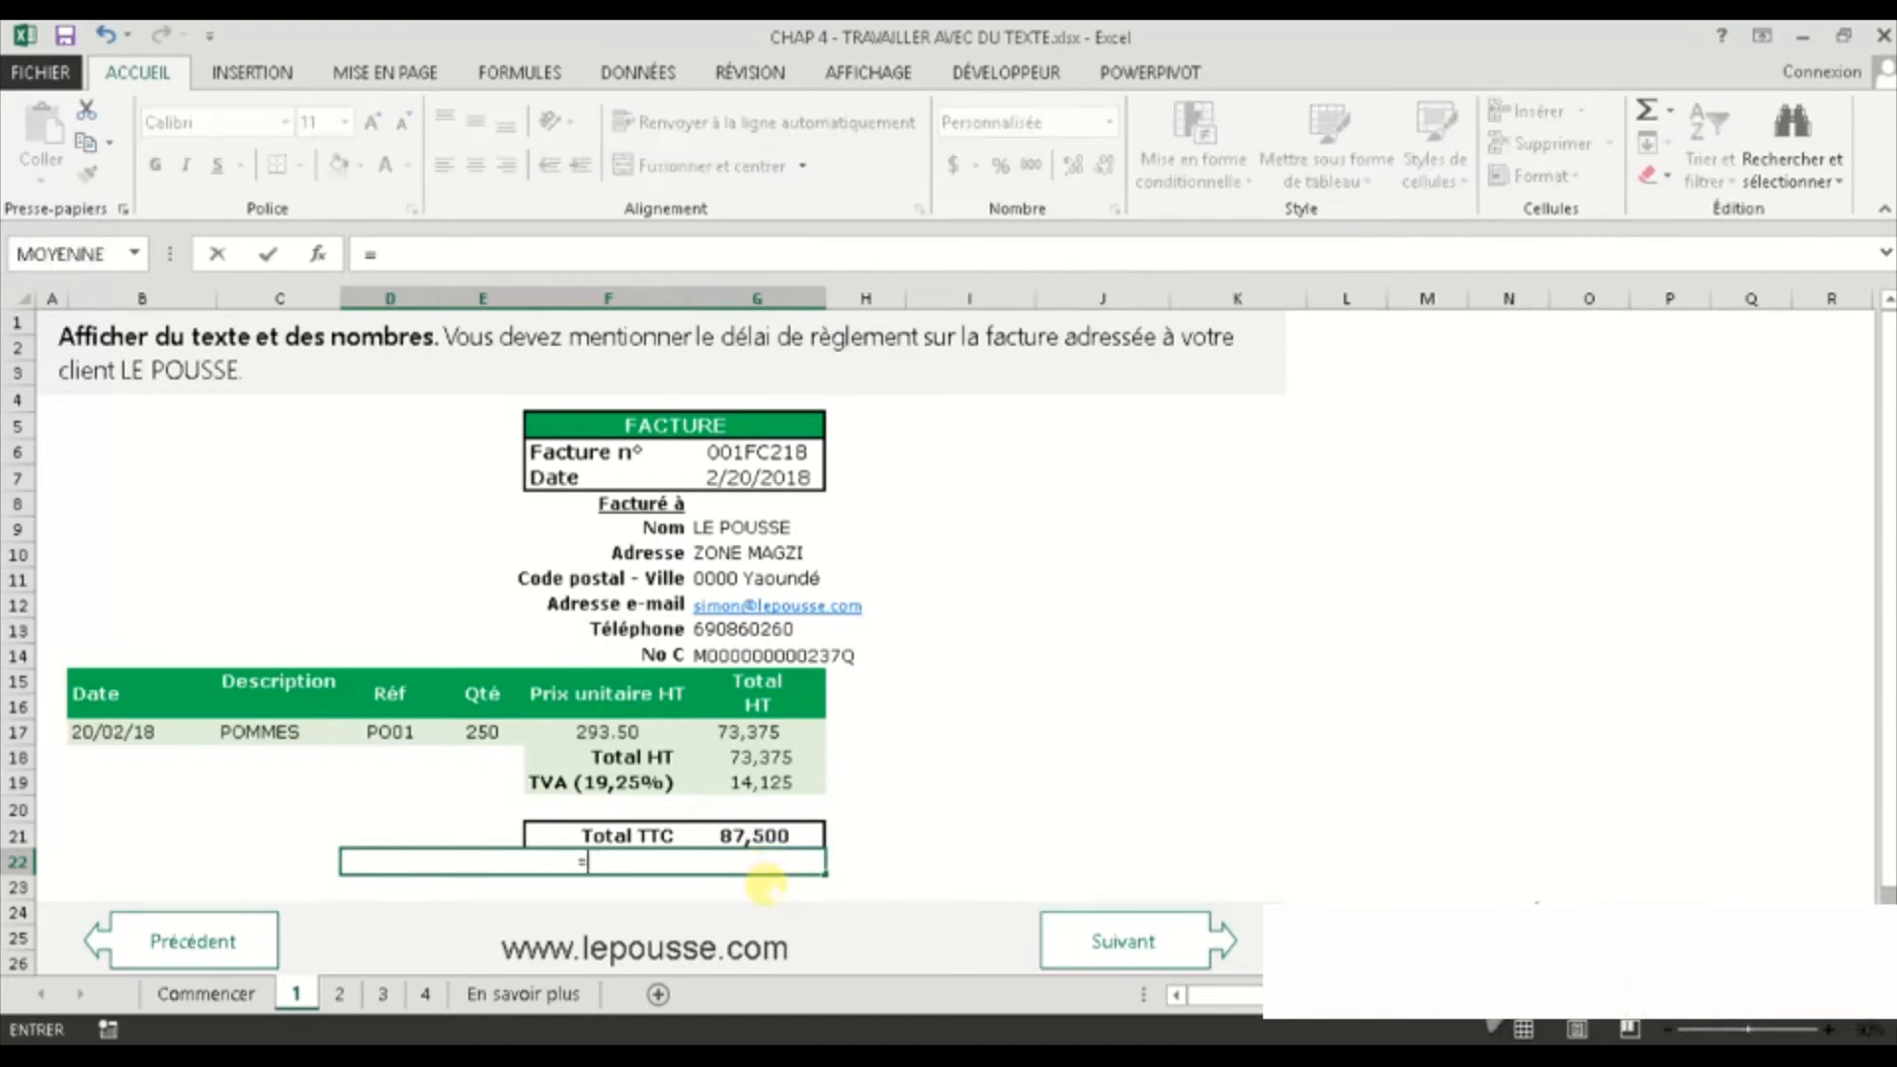
left_click(758, 838)
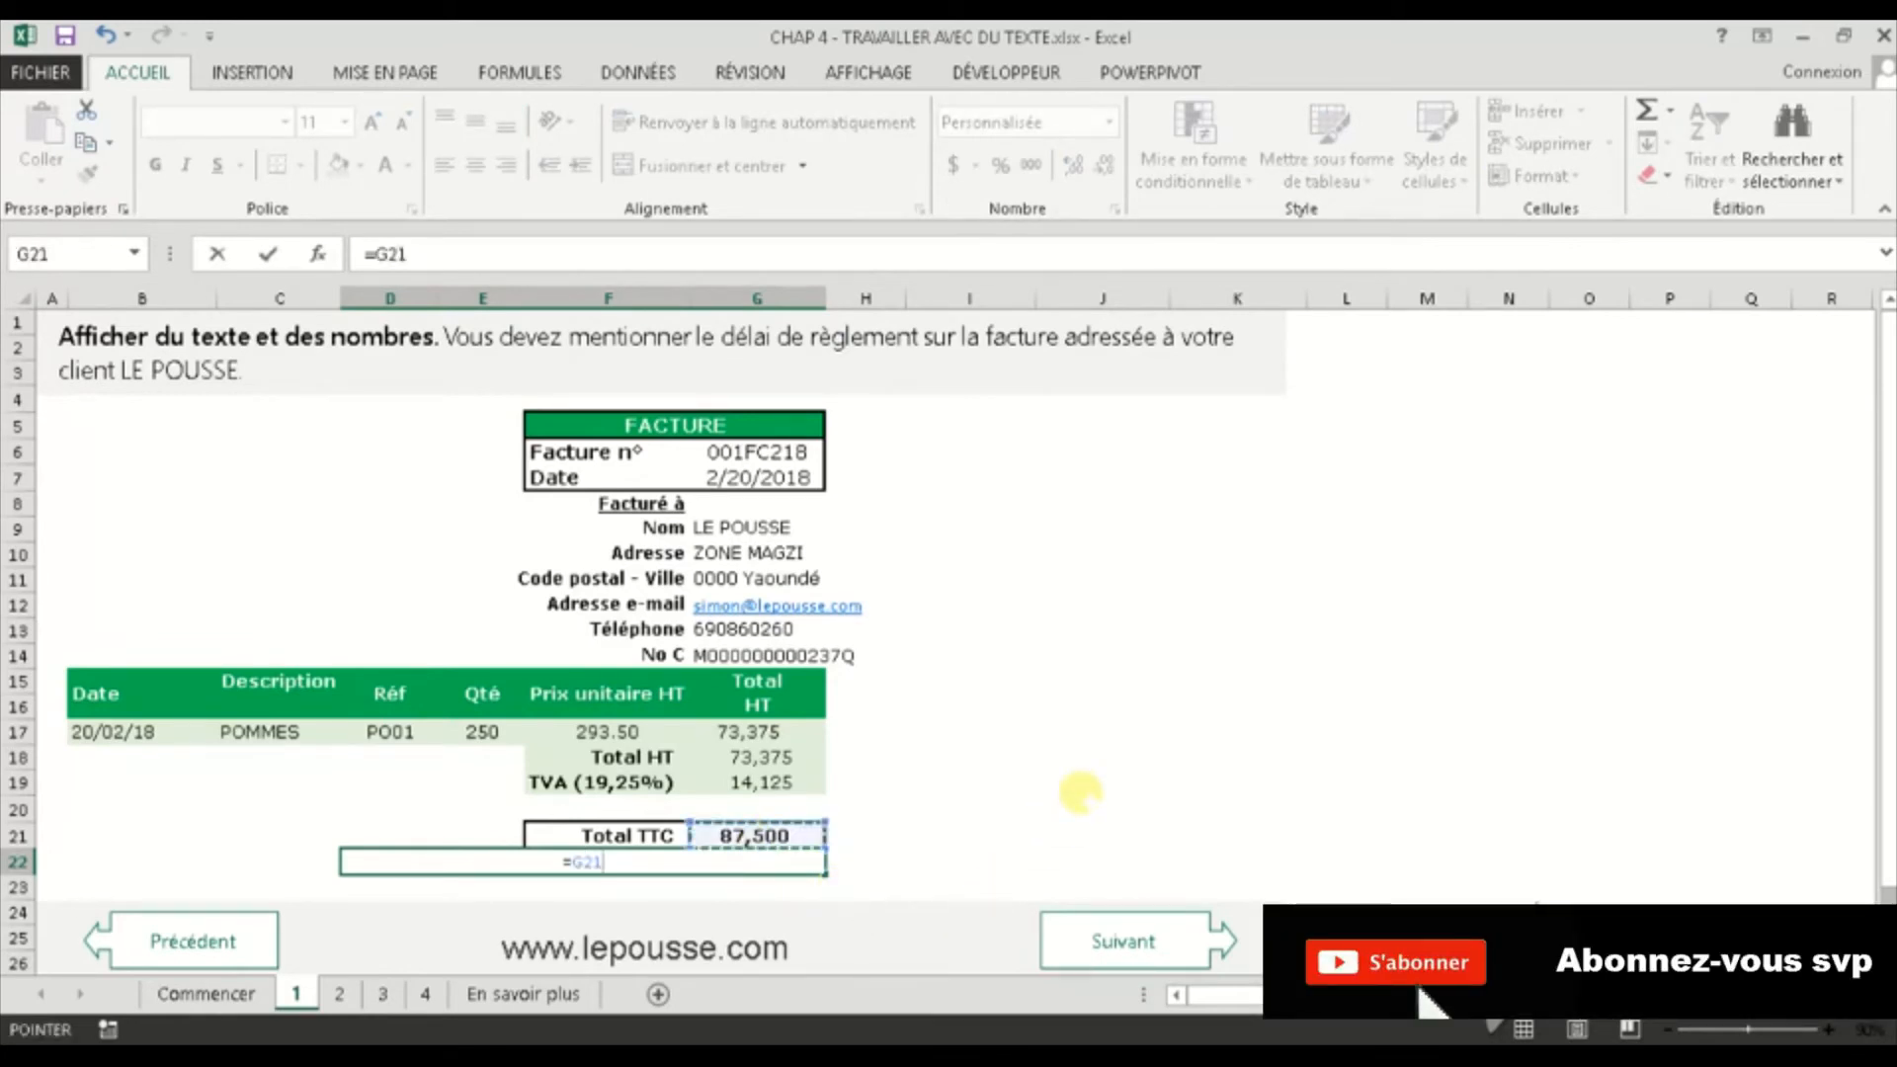
key("Return")
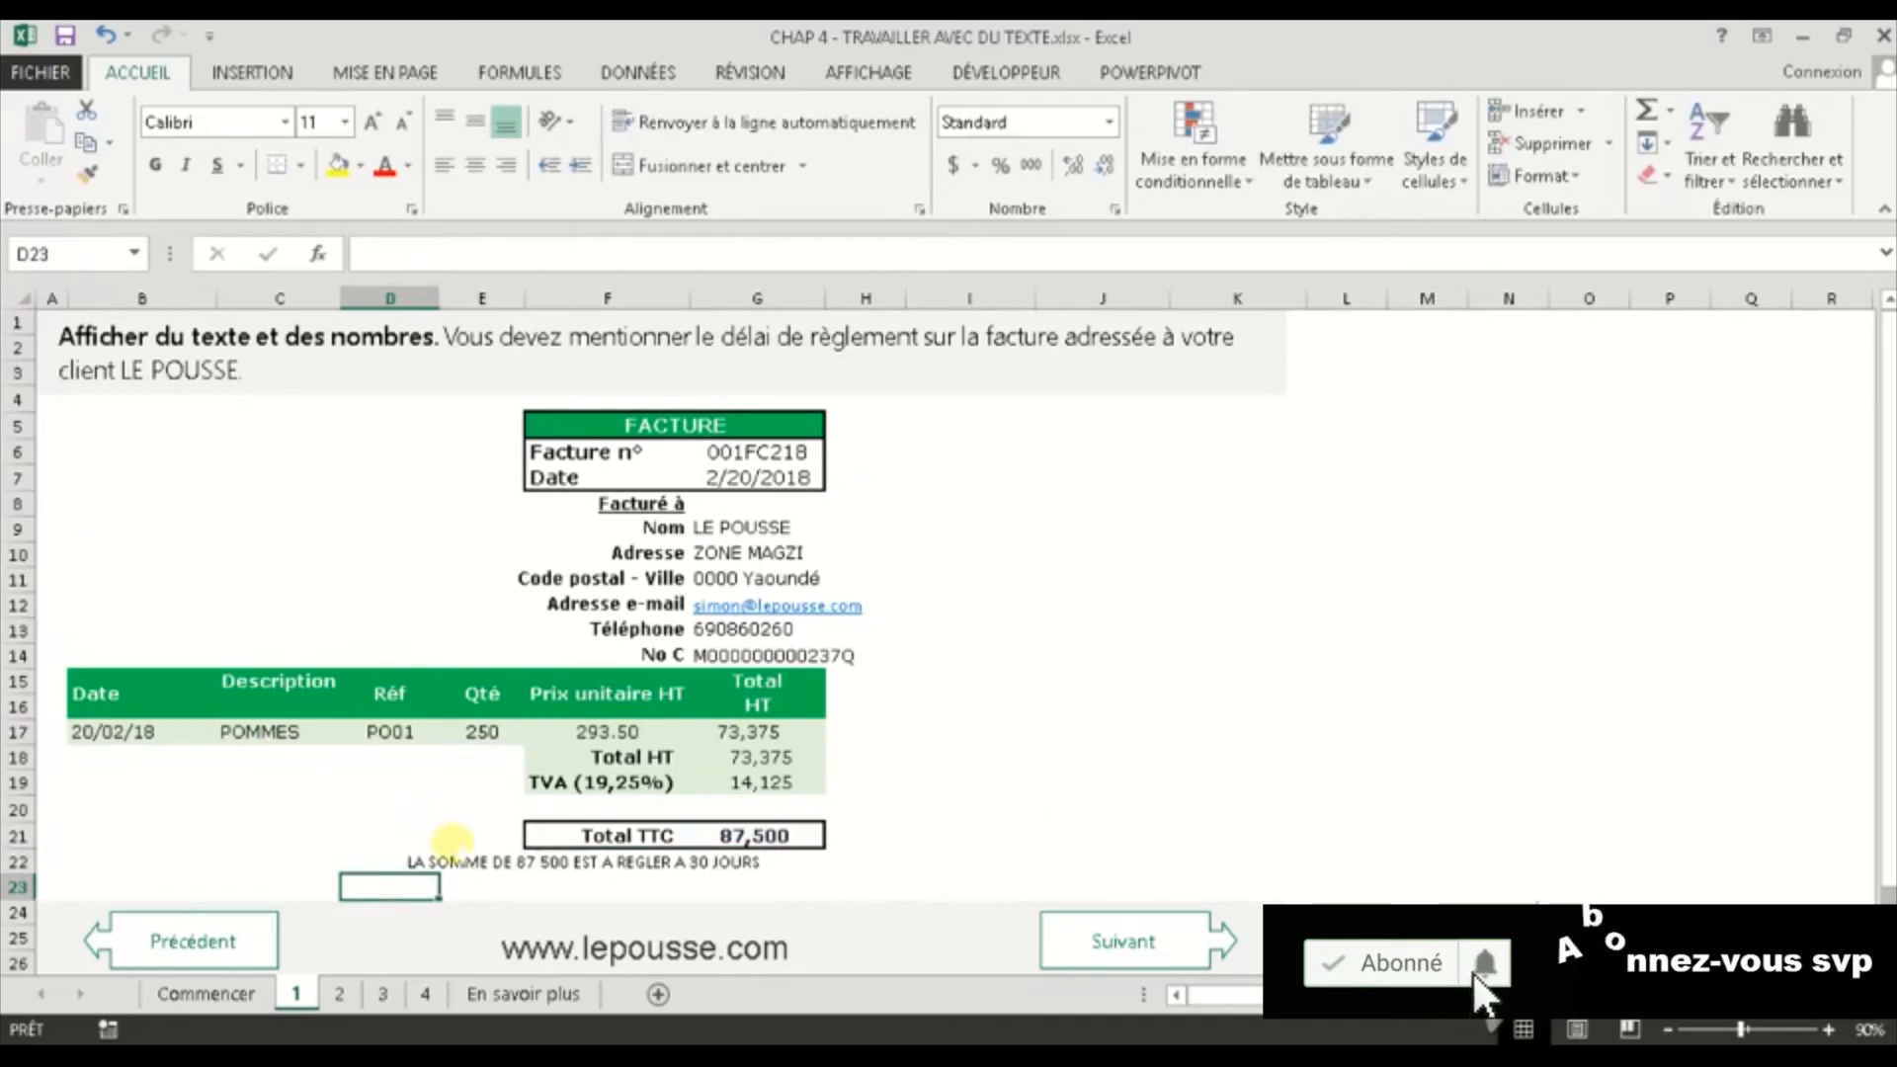
Increase the font size of the payment-term sentence in D22 to 14, keeping it non-bold
left_click(460, 868)
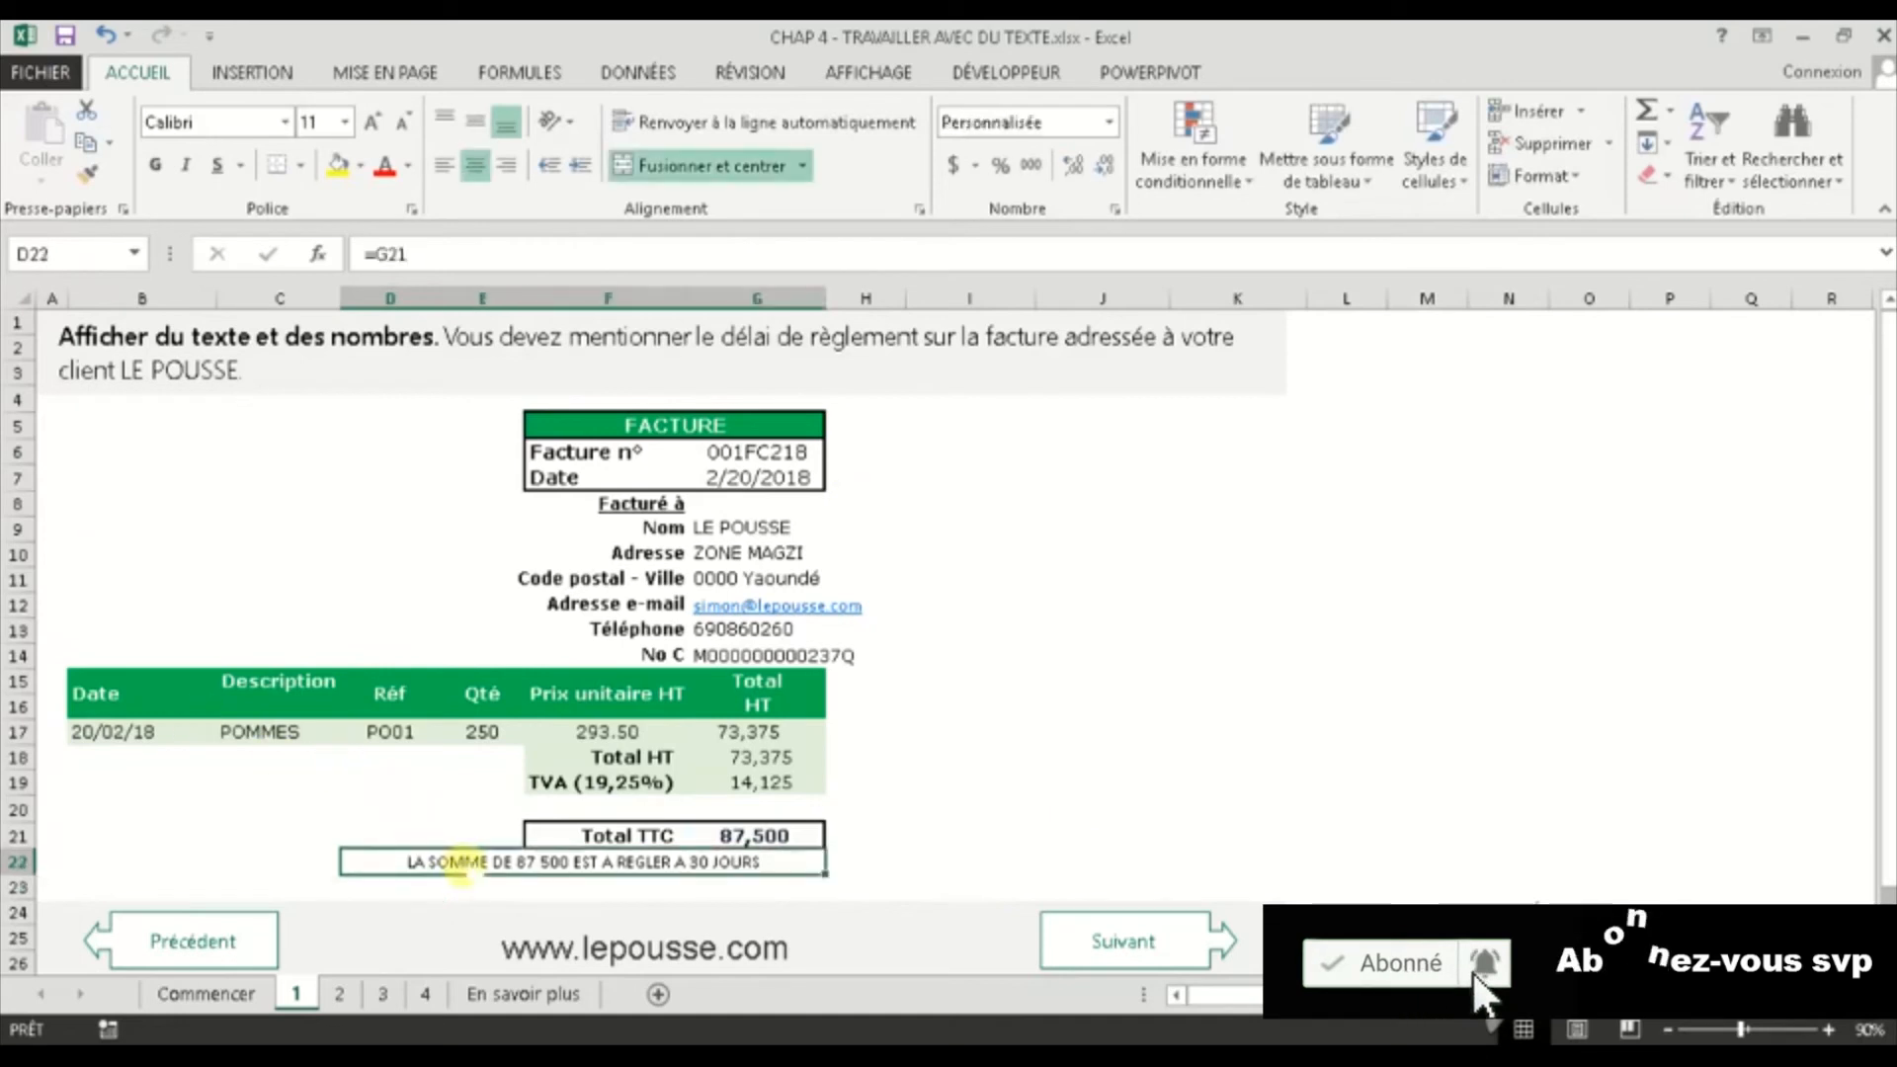
left_click(372, 124)
left_click(155, 165)
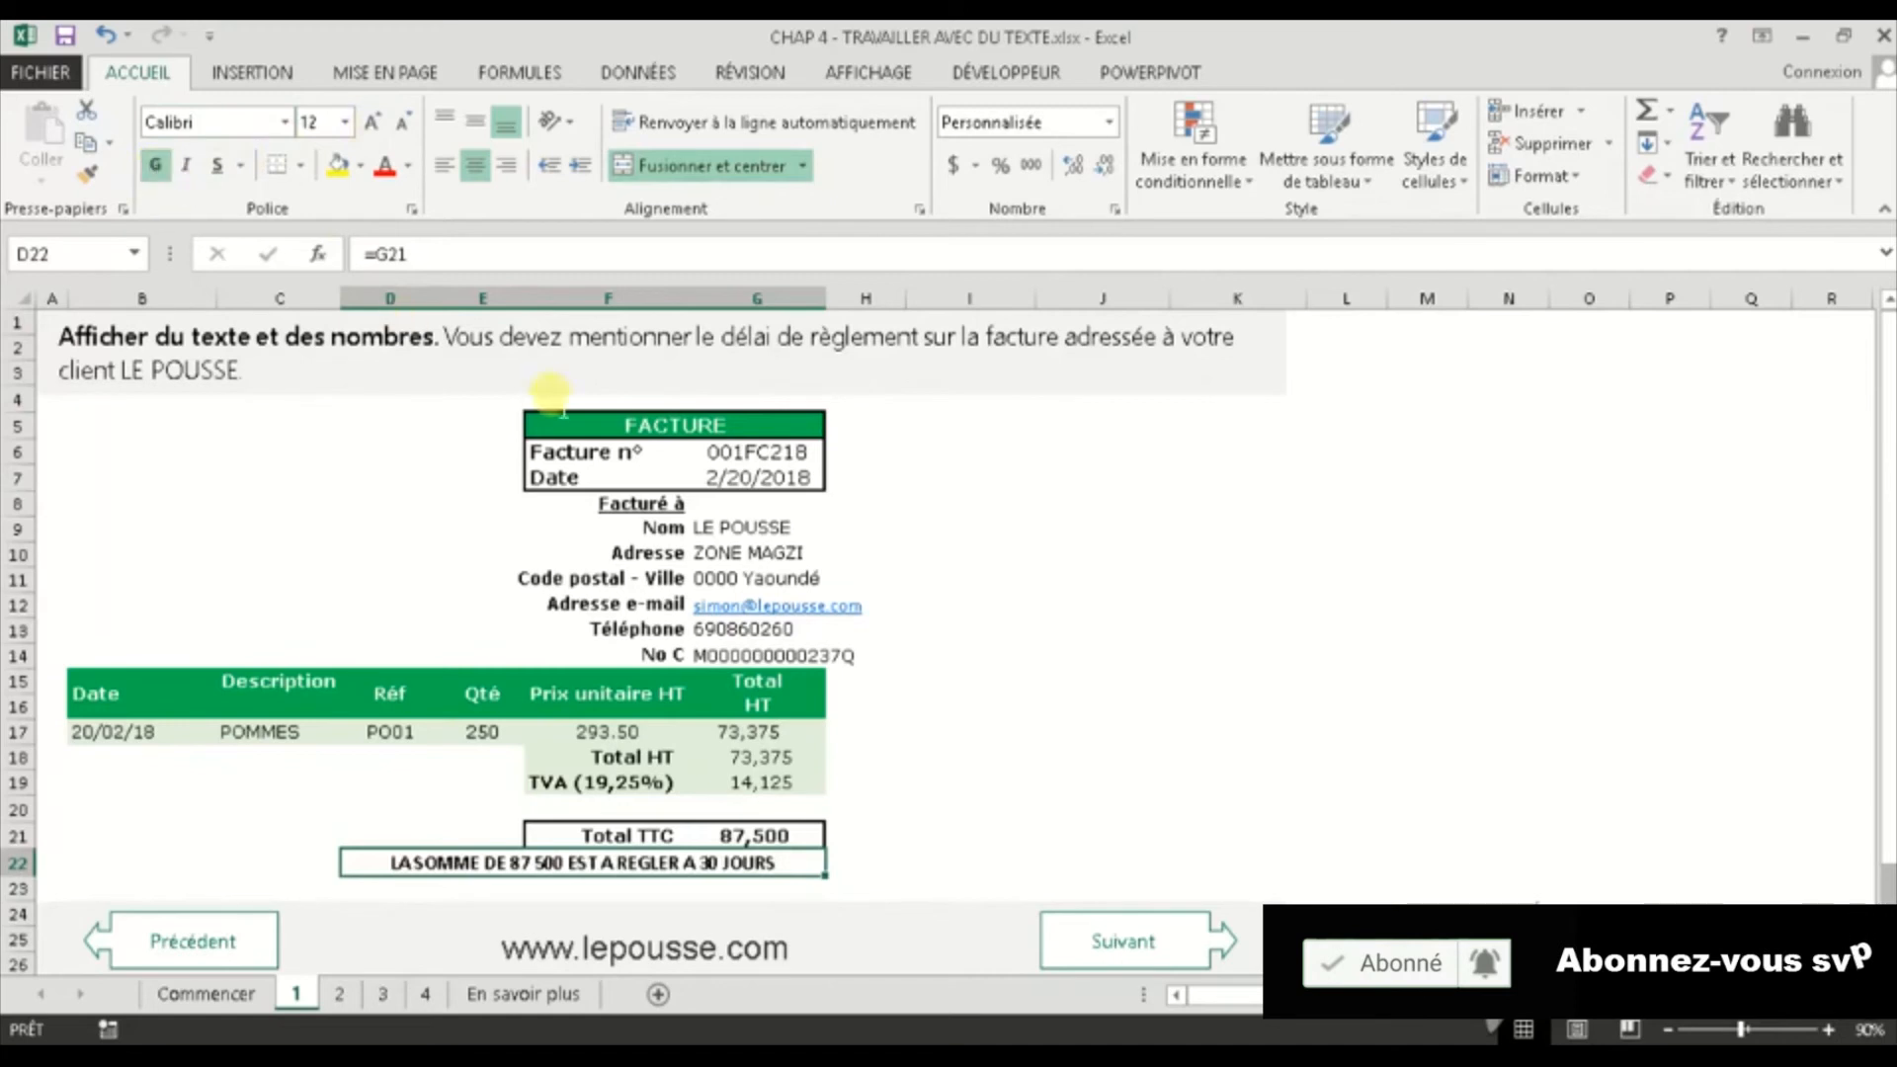
left_click(155, 165)
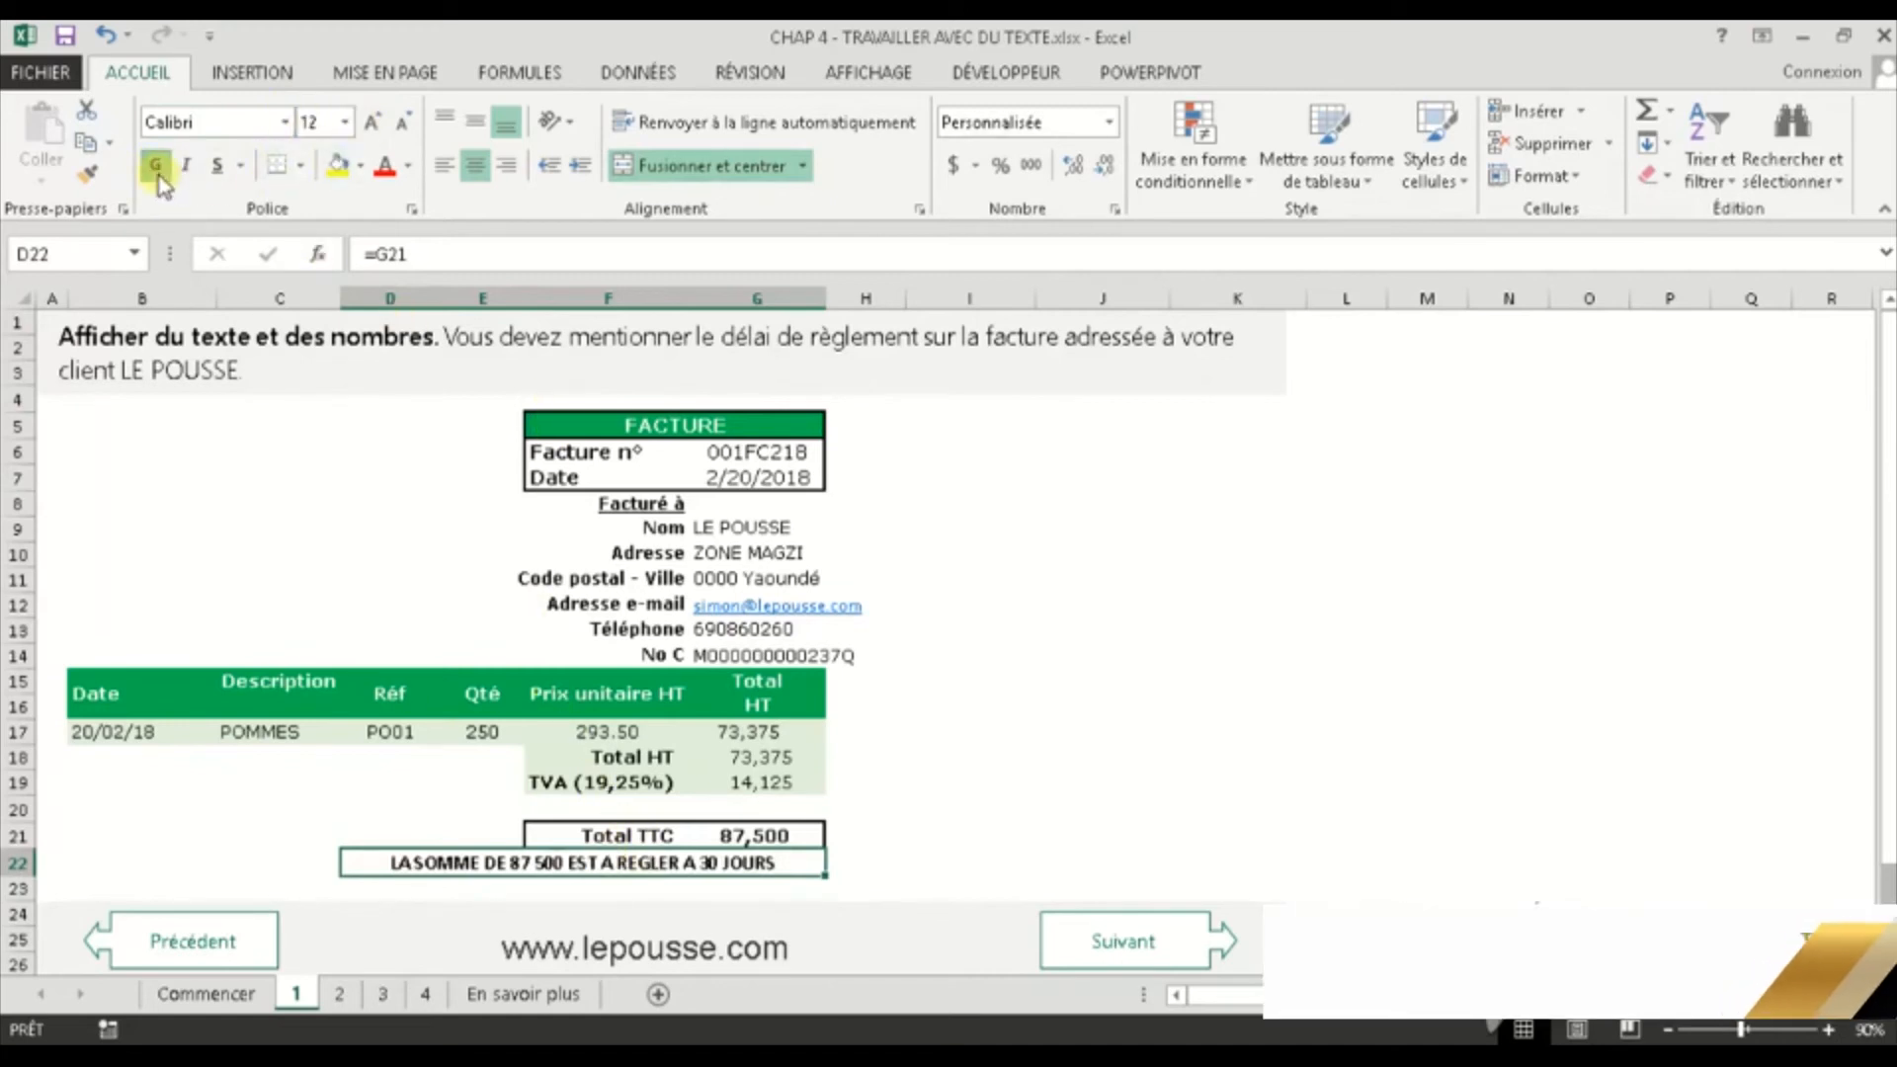
left_click(372, 125)
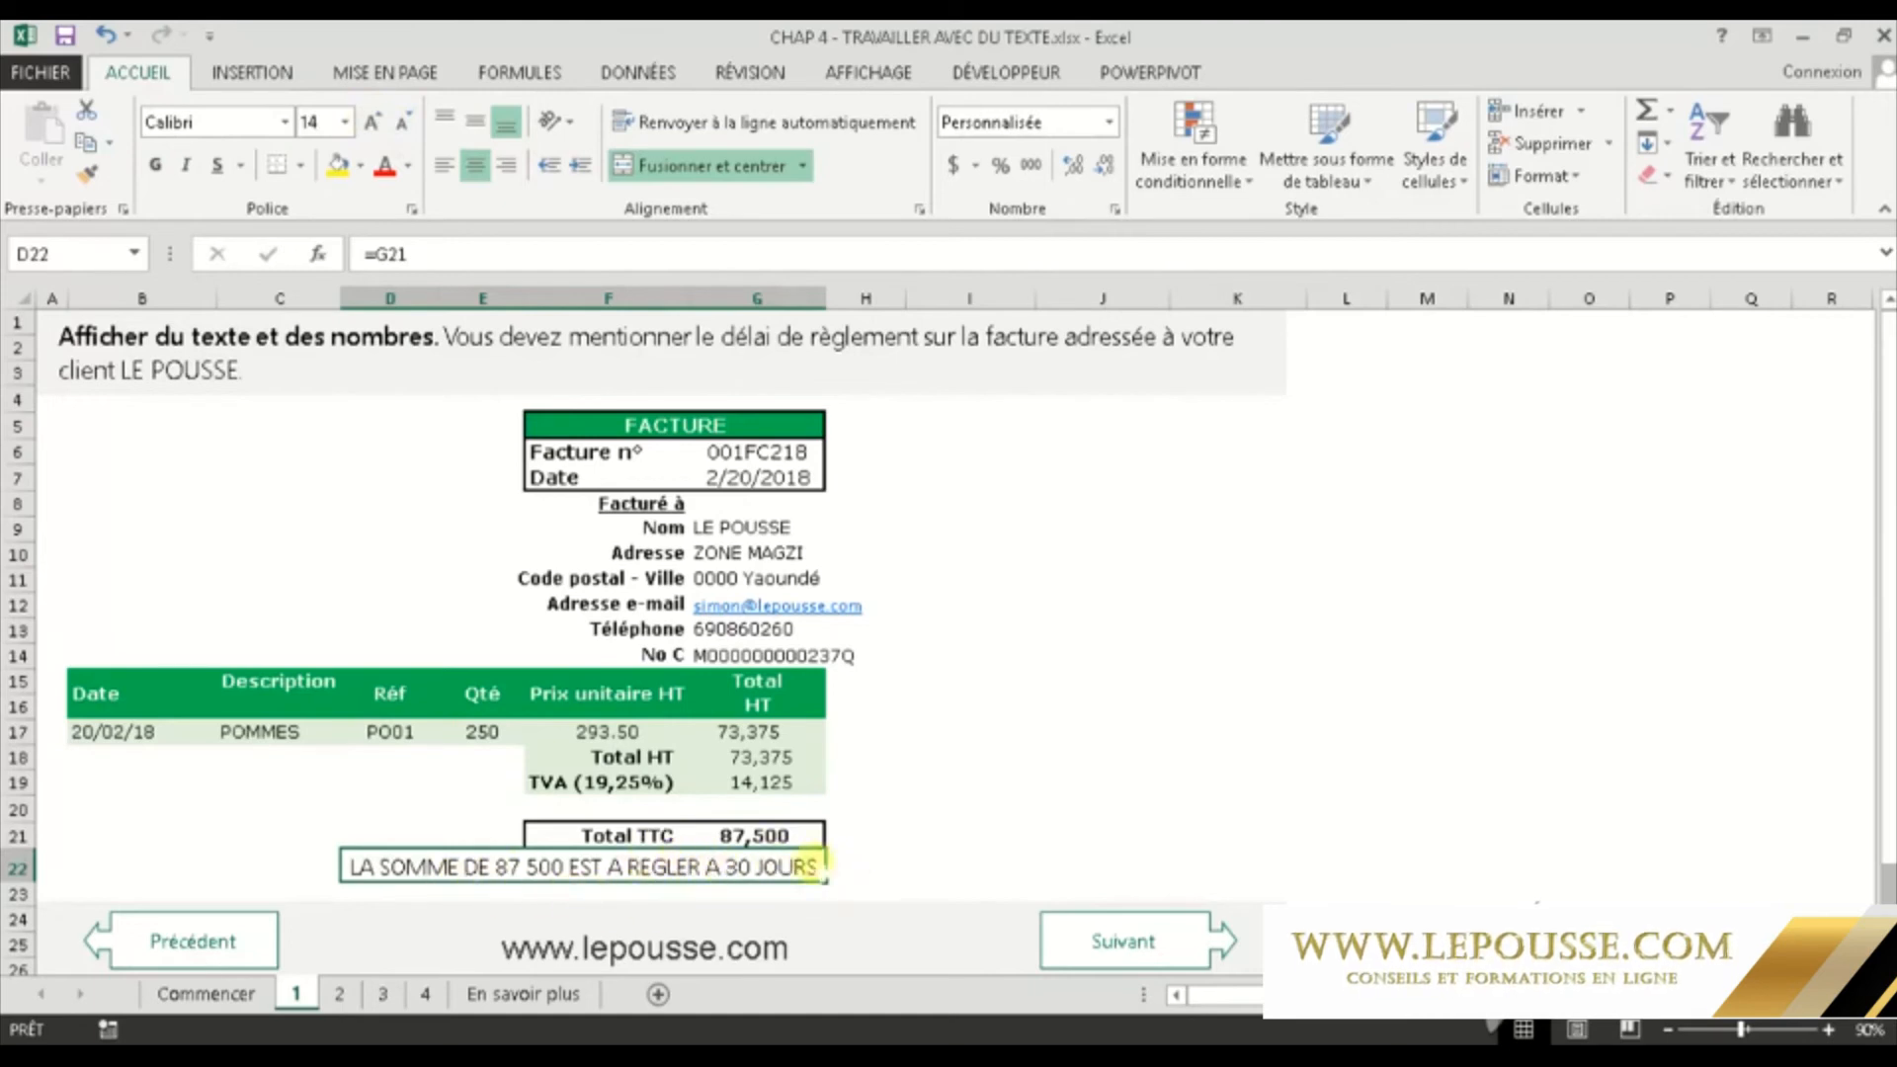
left_click(1063, 703)
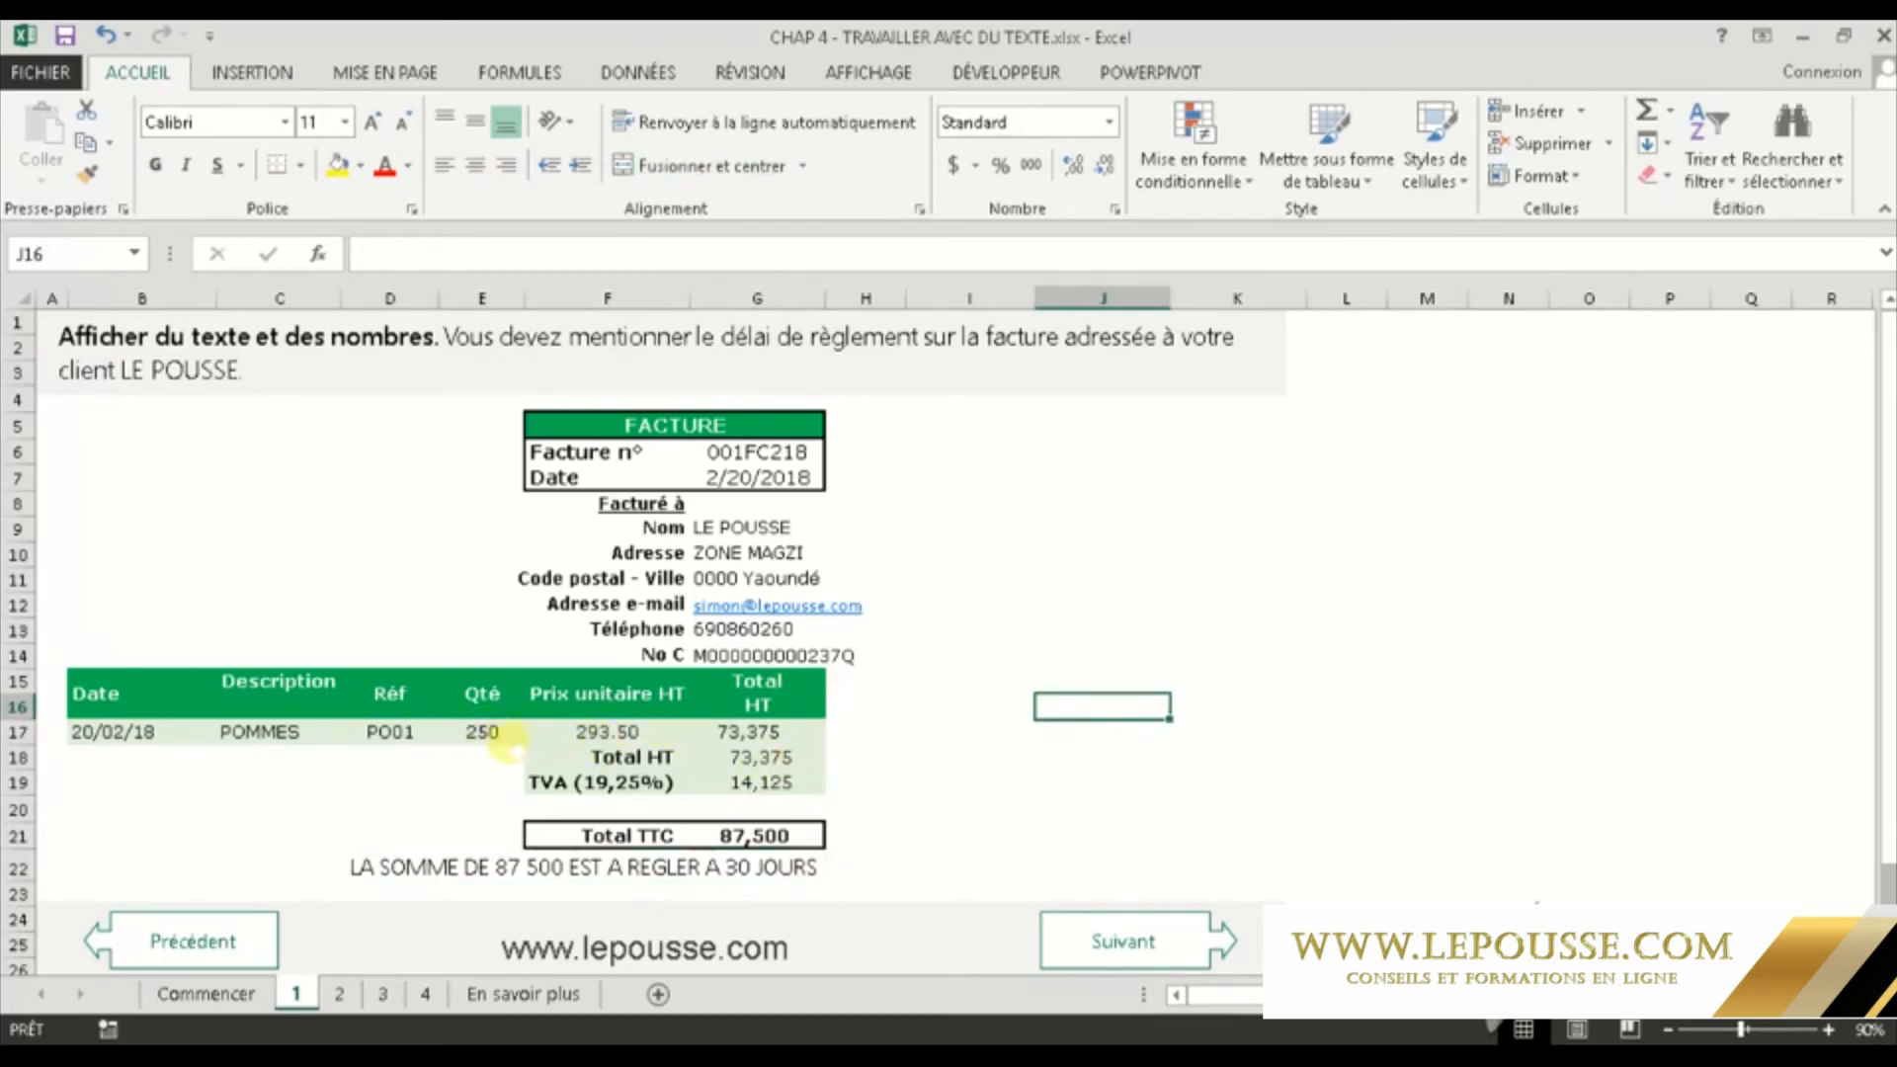
Set the POMMES quantity in E17 to 555 to test the payment-term sentence with a larger invoice total
left_click(484, 733)
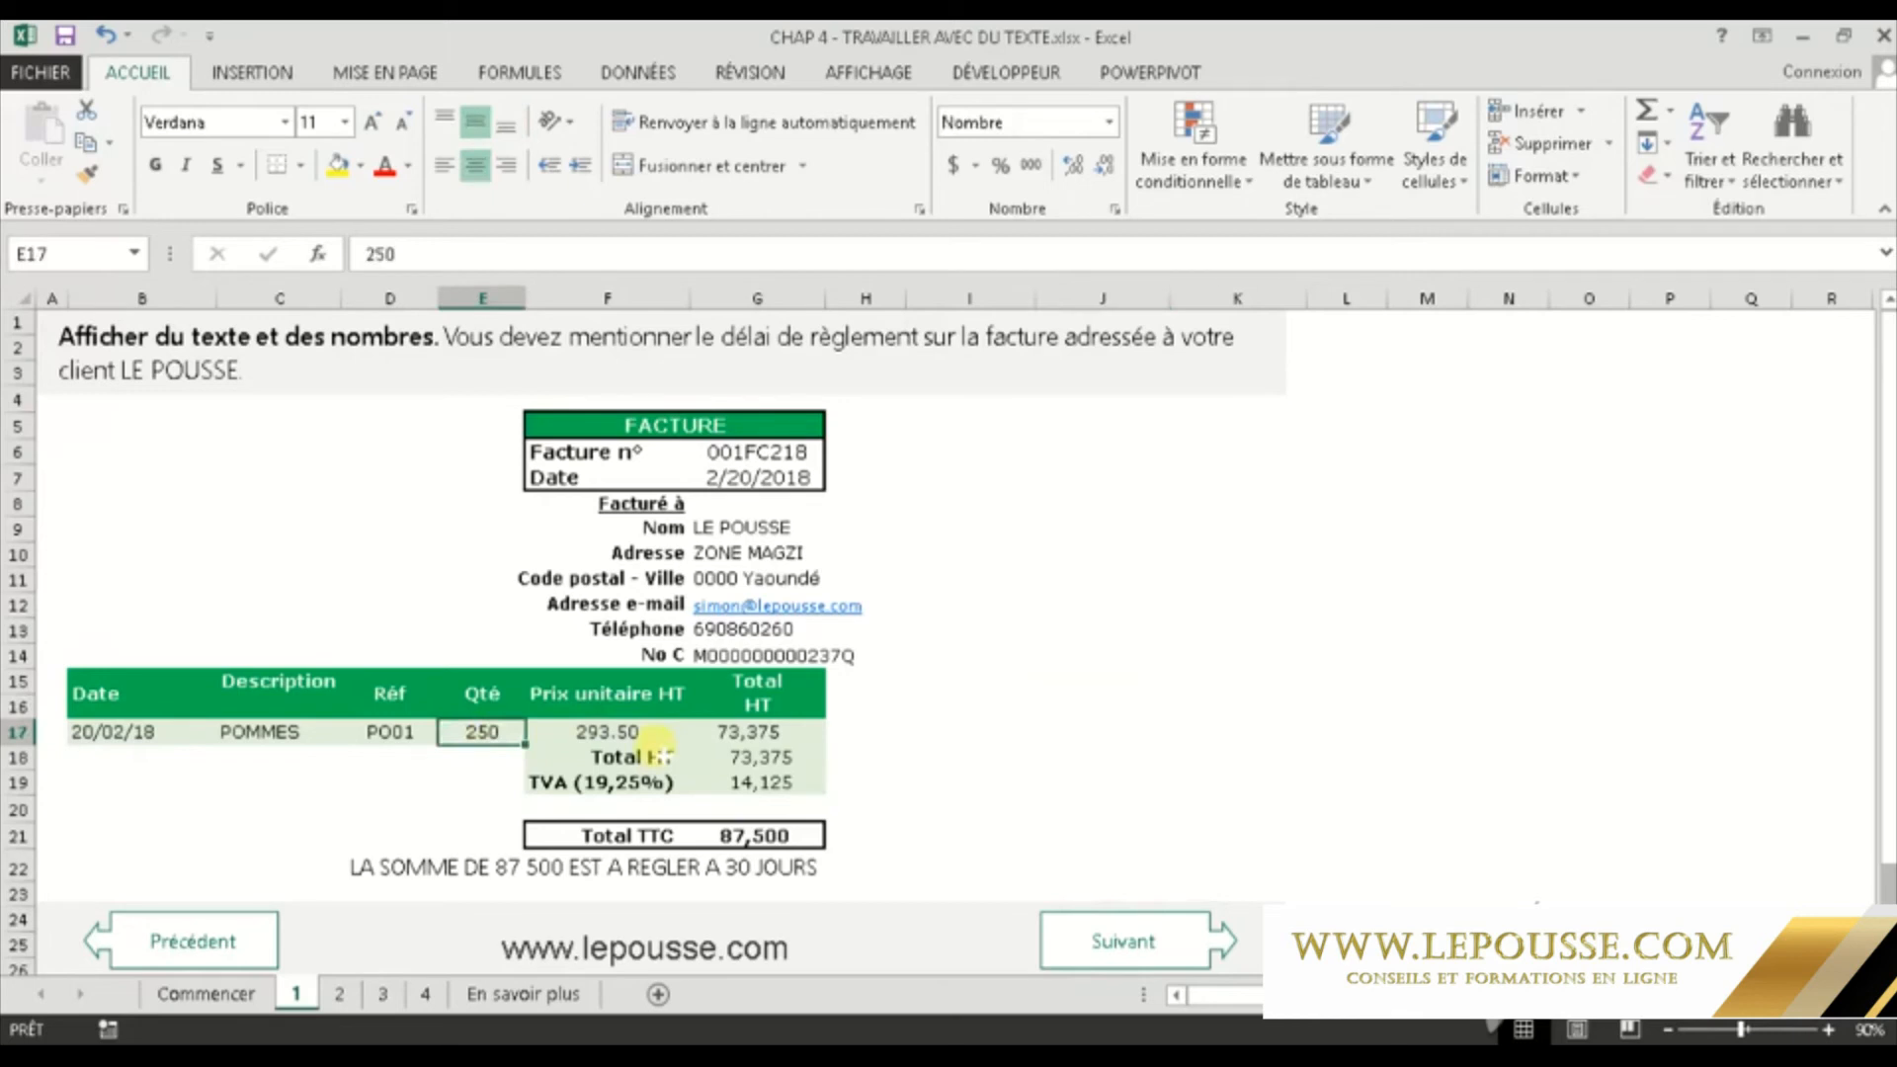
type("5")
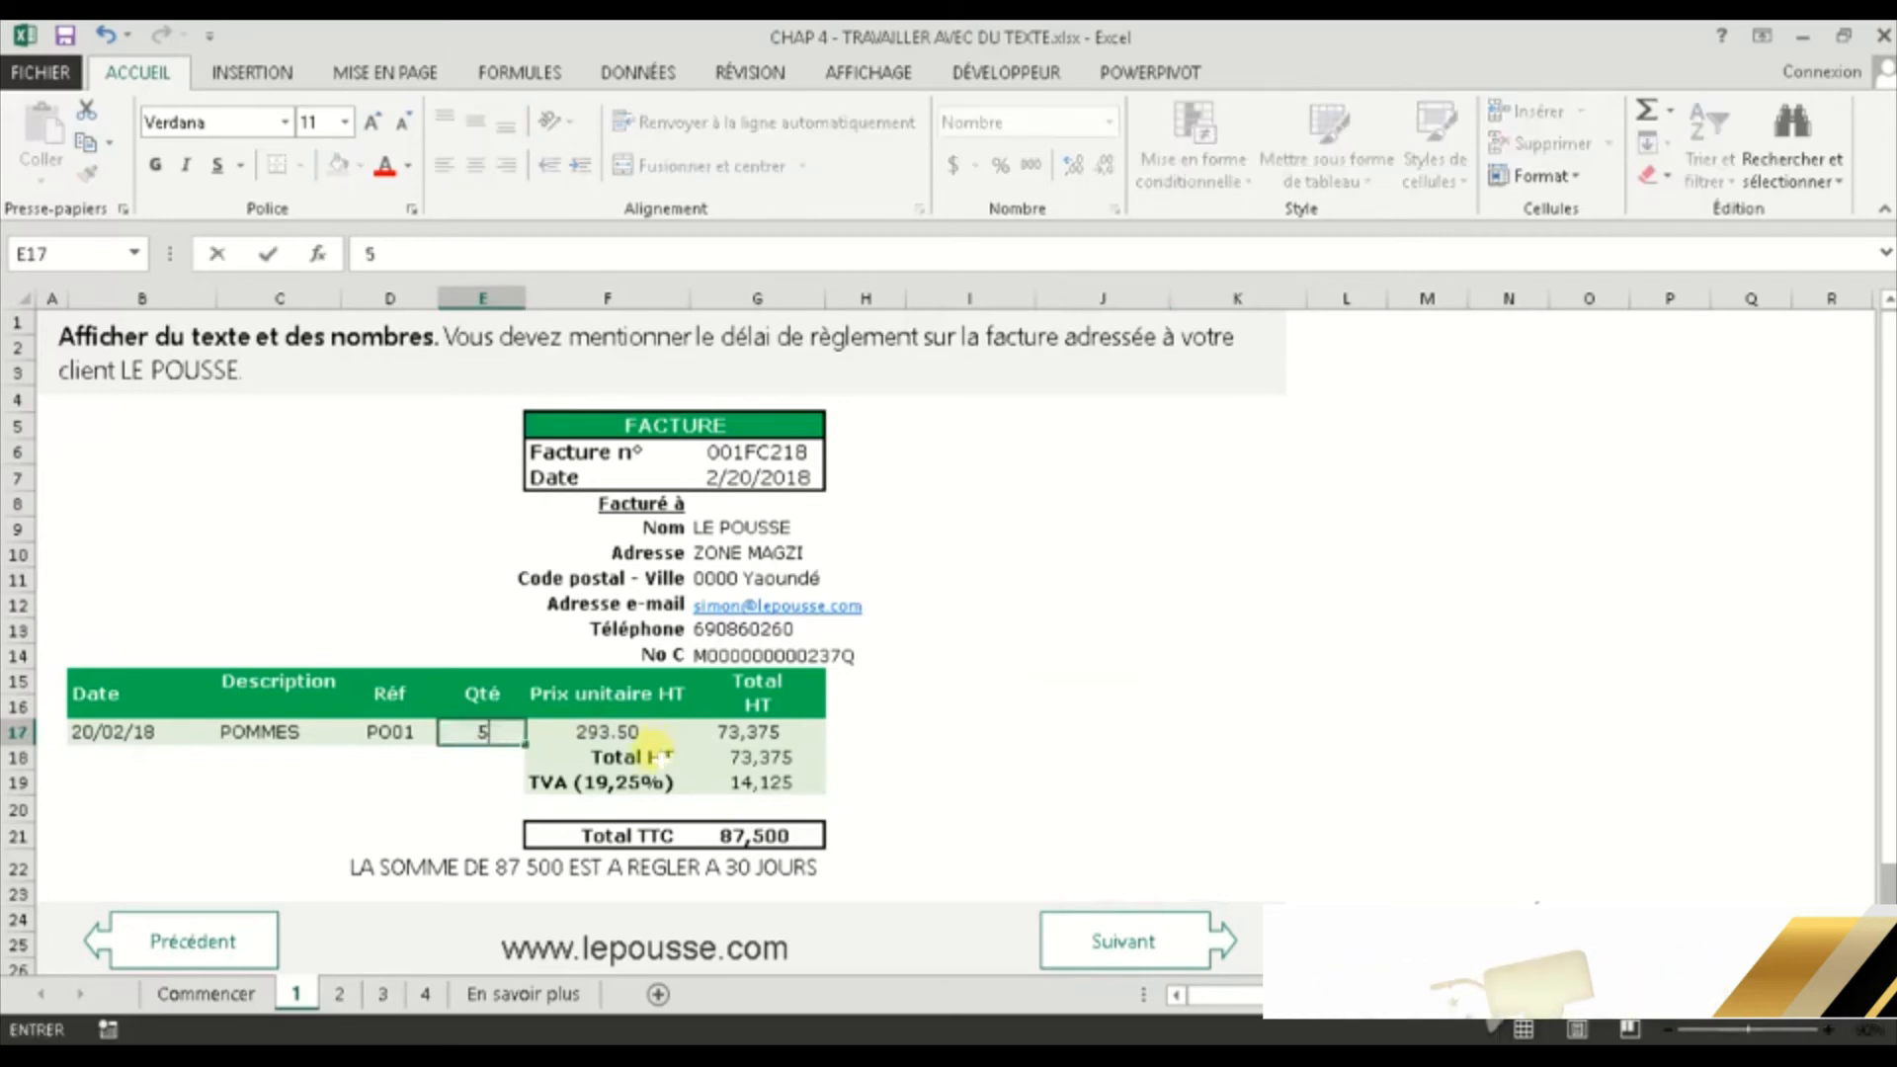
type("55")
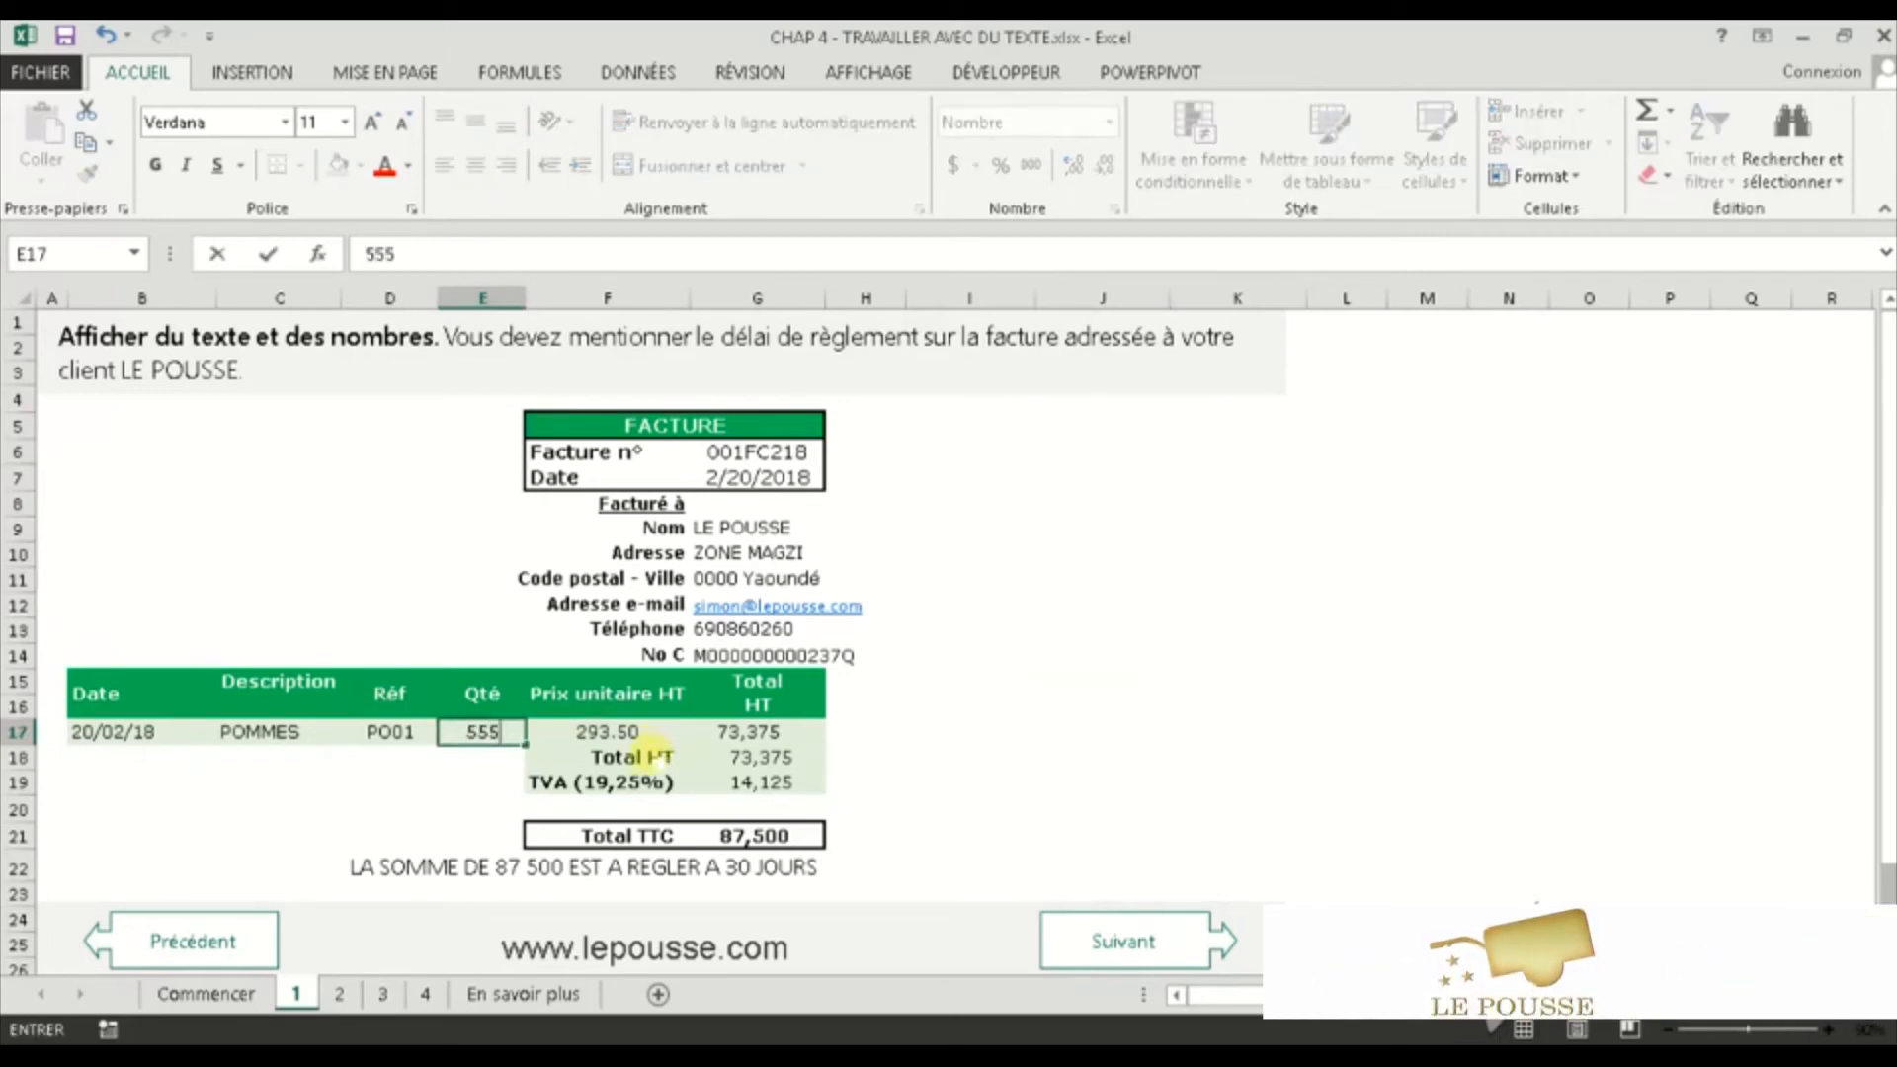
left_click(1047, 731)
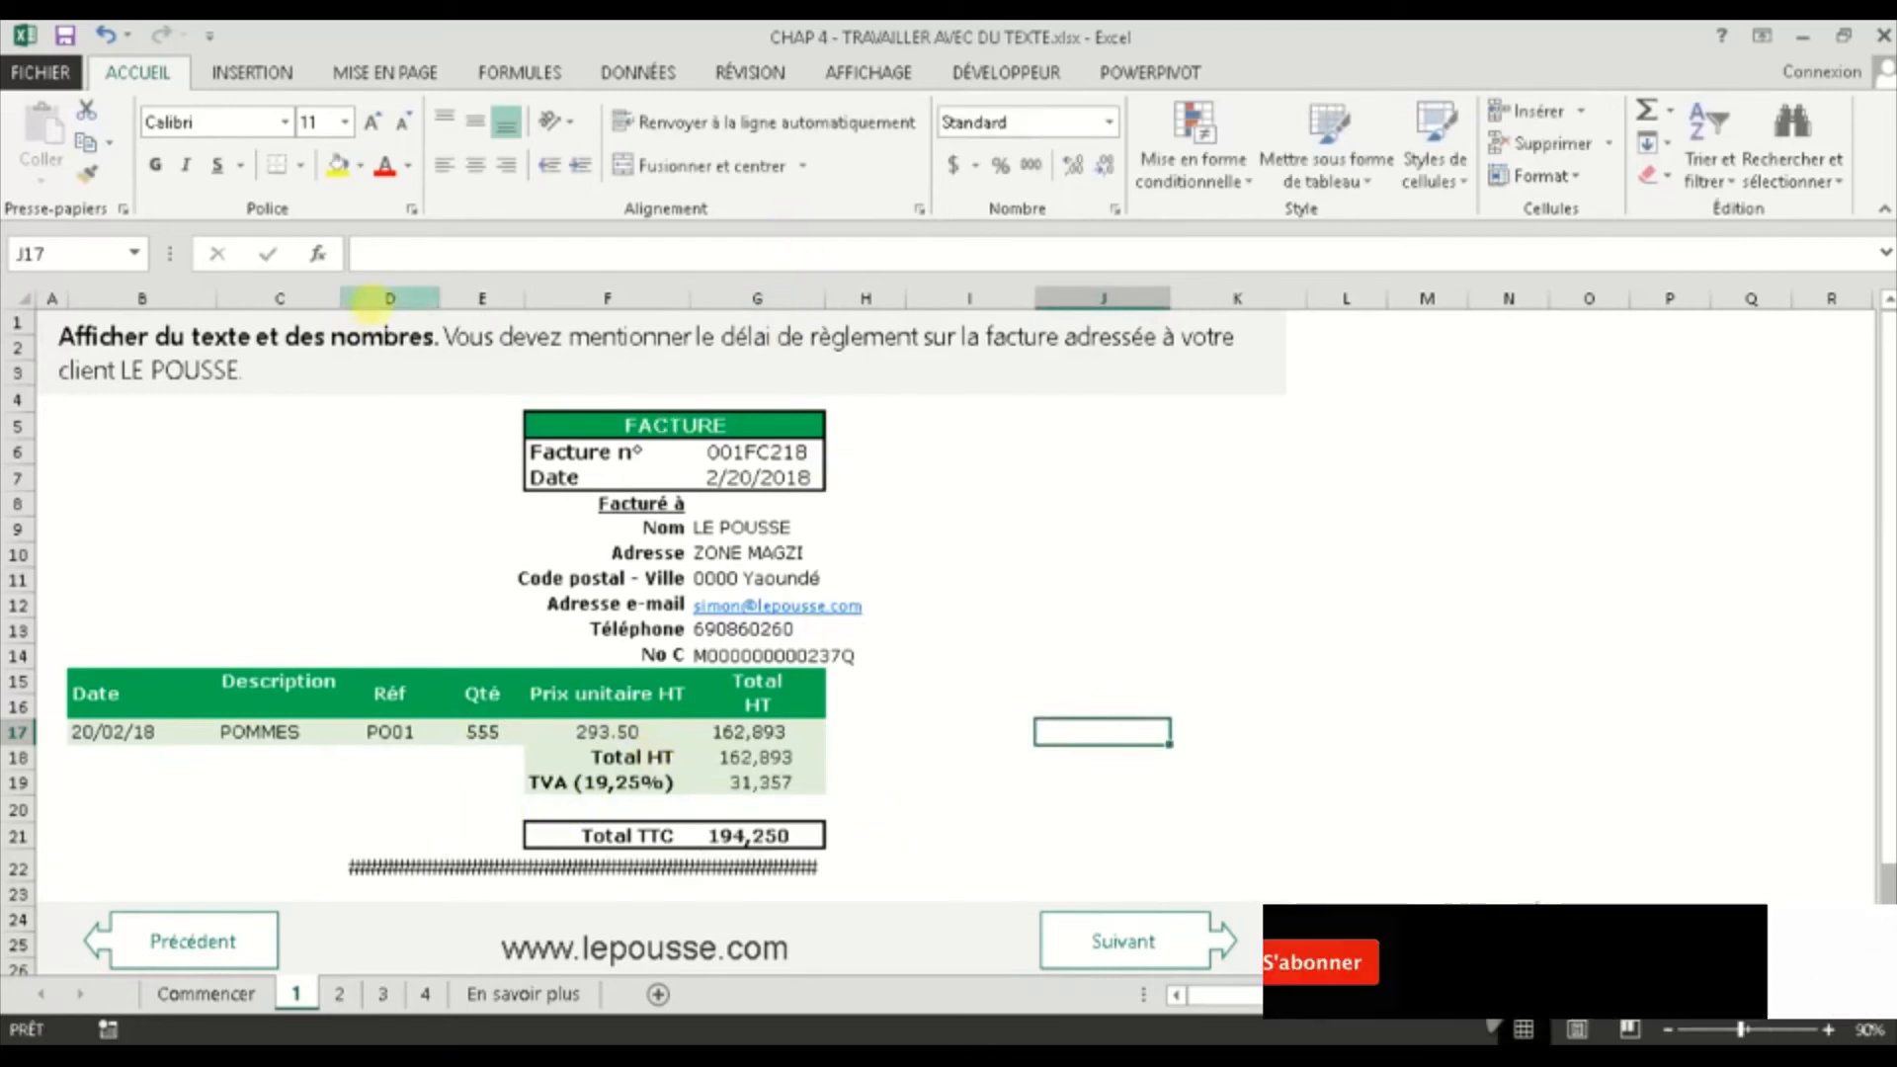
Narrow column C slightly and widen column G to fit the payment-term sentence, and select merged cell D22
left_click_drag(341, 299, 325, 298)
left_click_drag(809, 299, 886, 299)
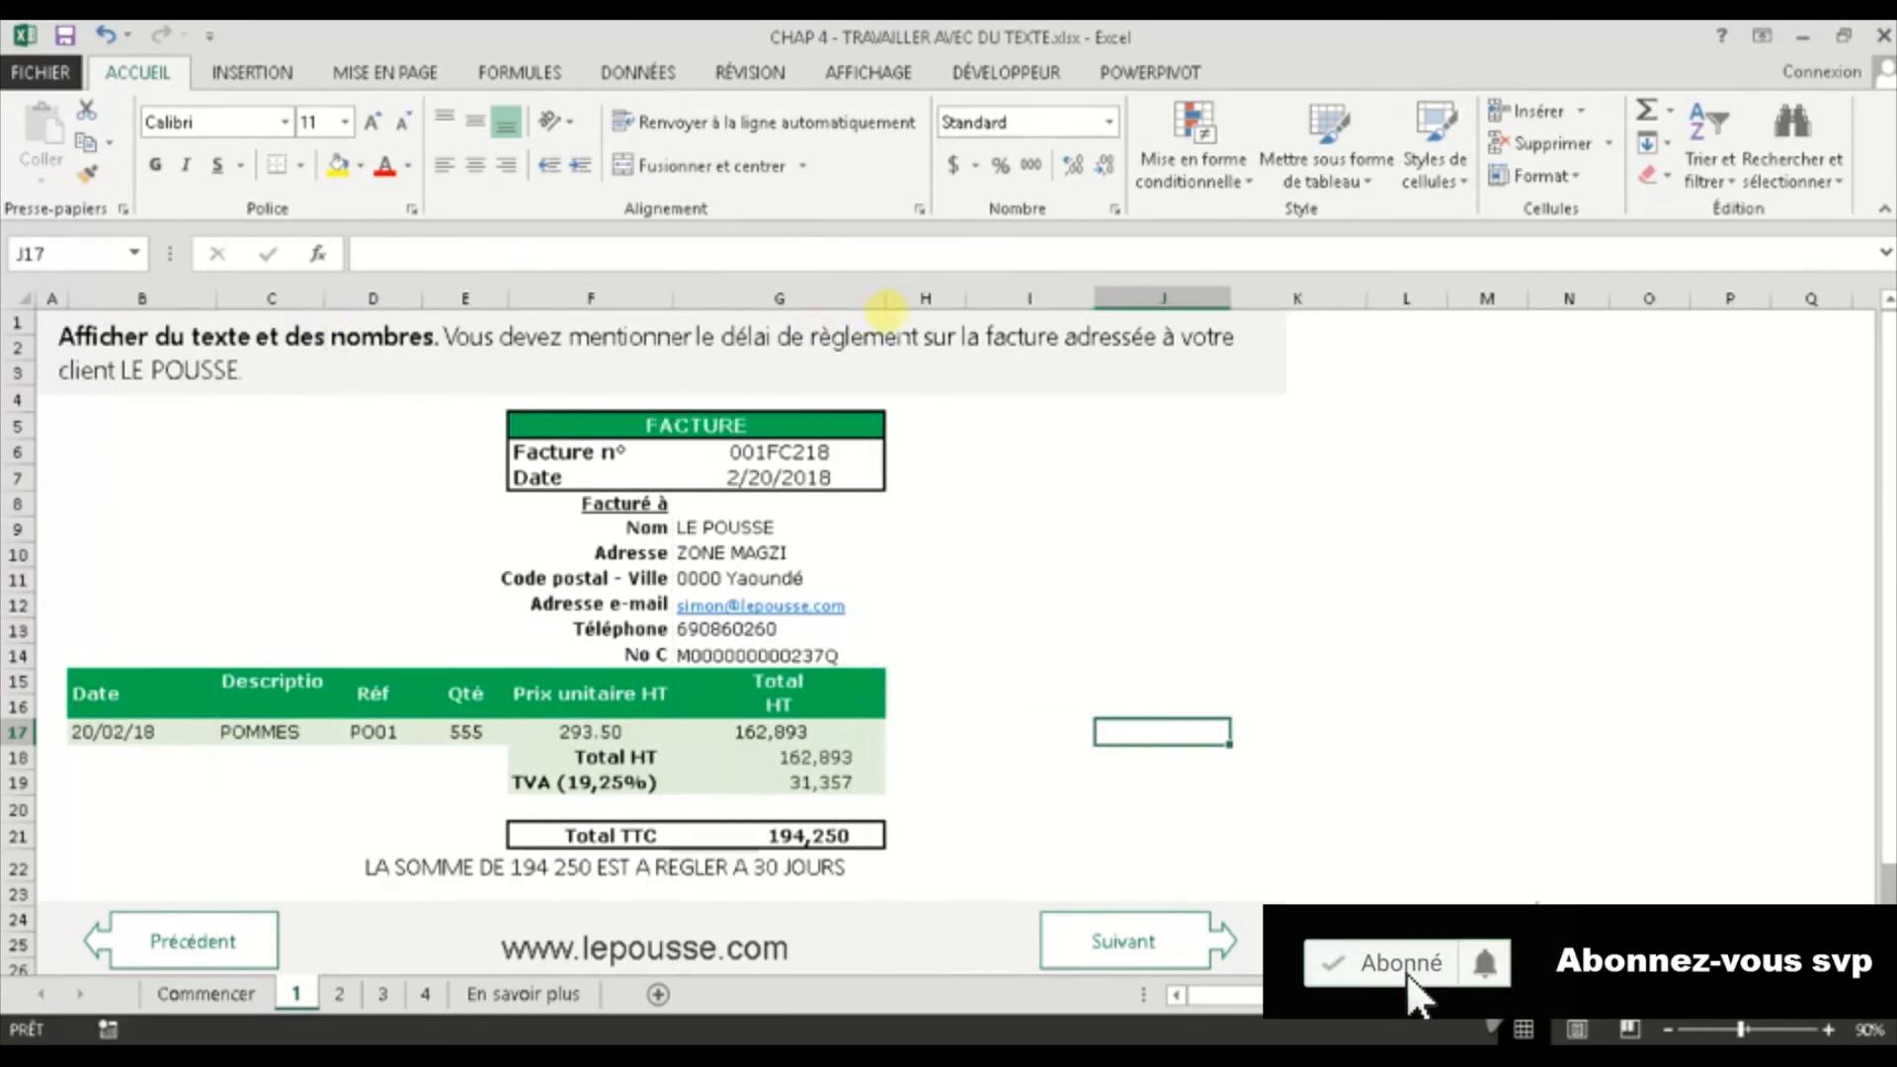
left_click(682, 867)
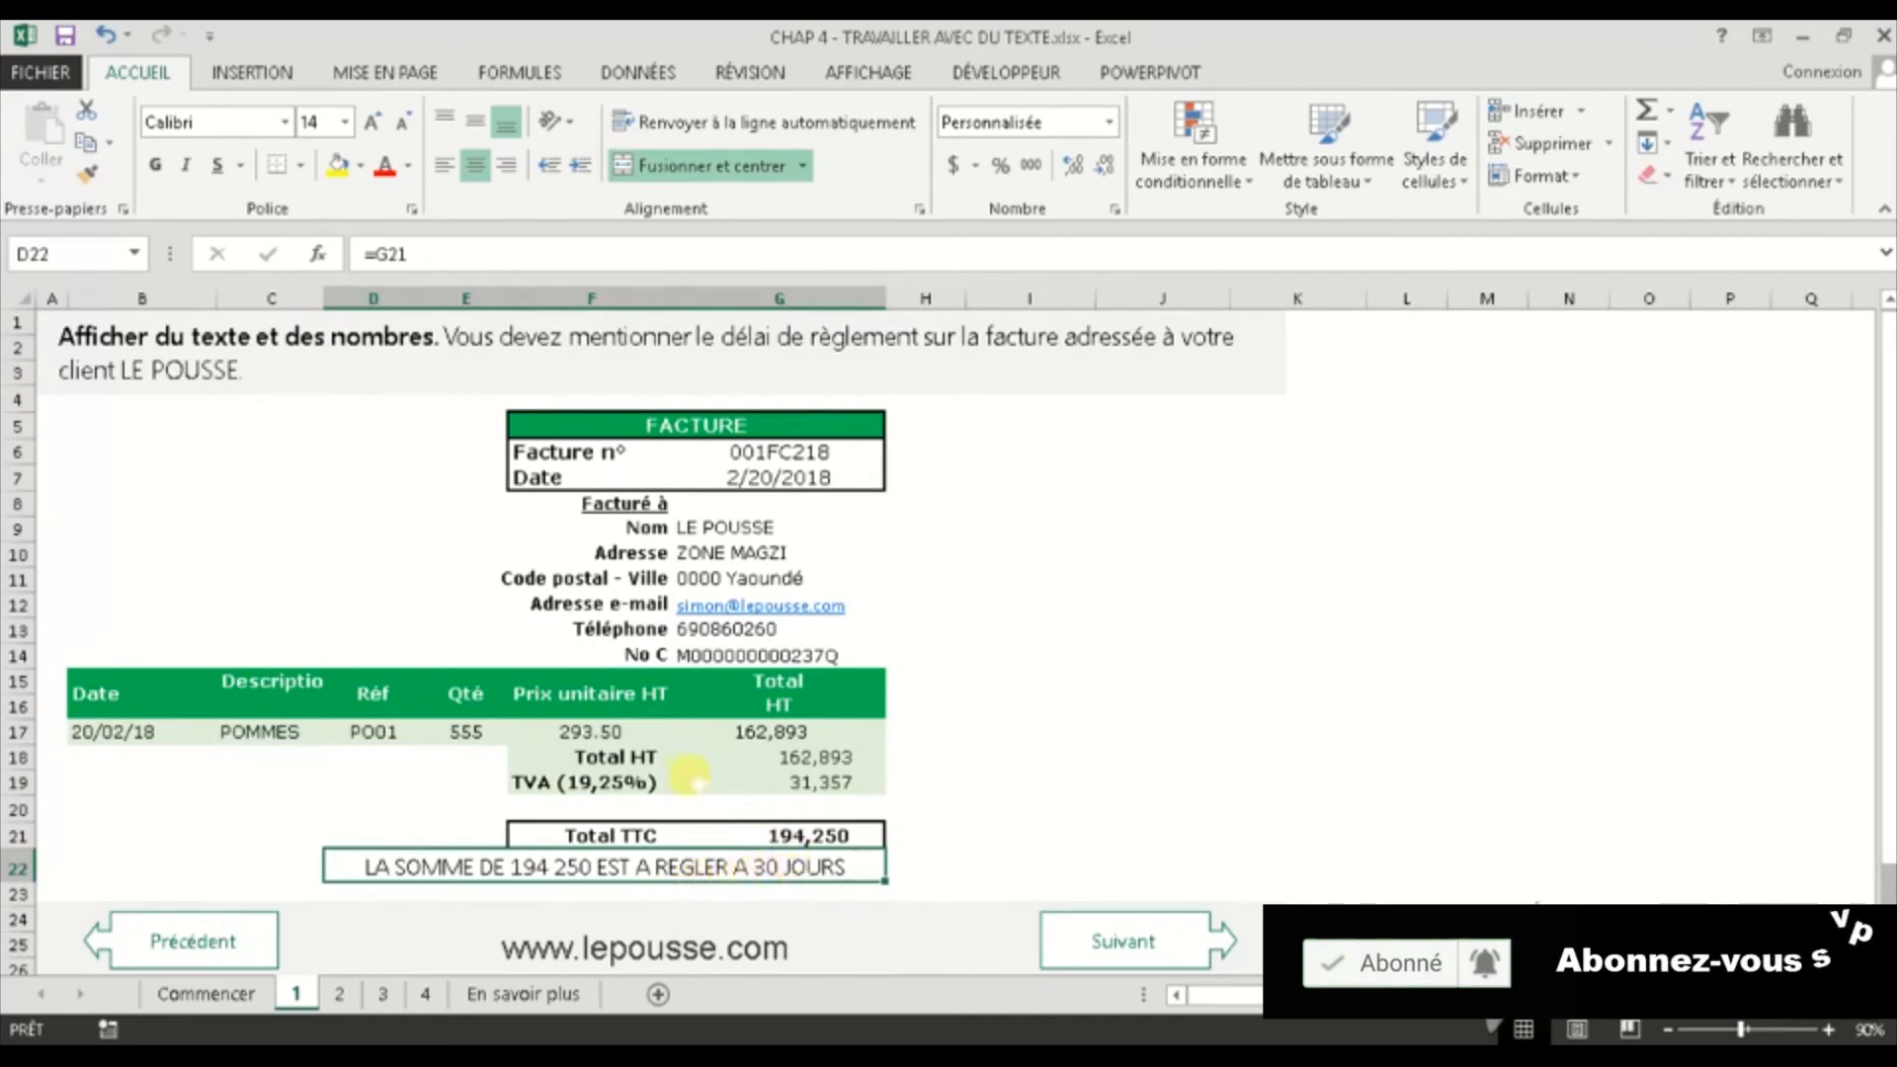
Set the POMMES quantity in E17 to 65 and select the payment-term sentence in D22 to check its update
left_click(466, 732)
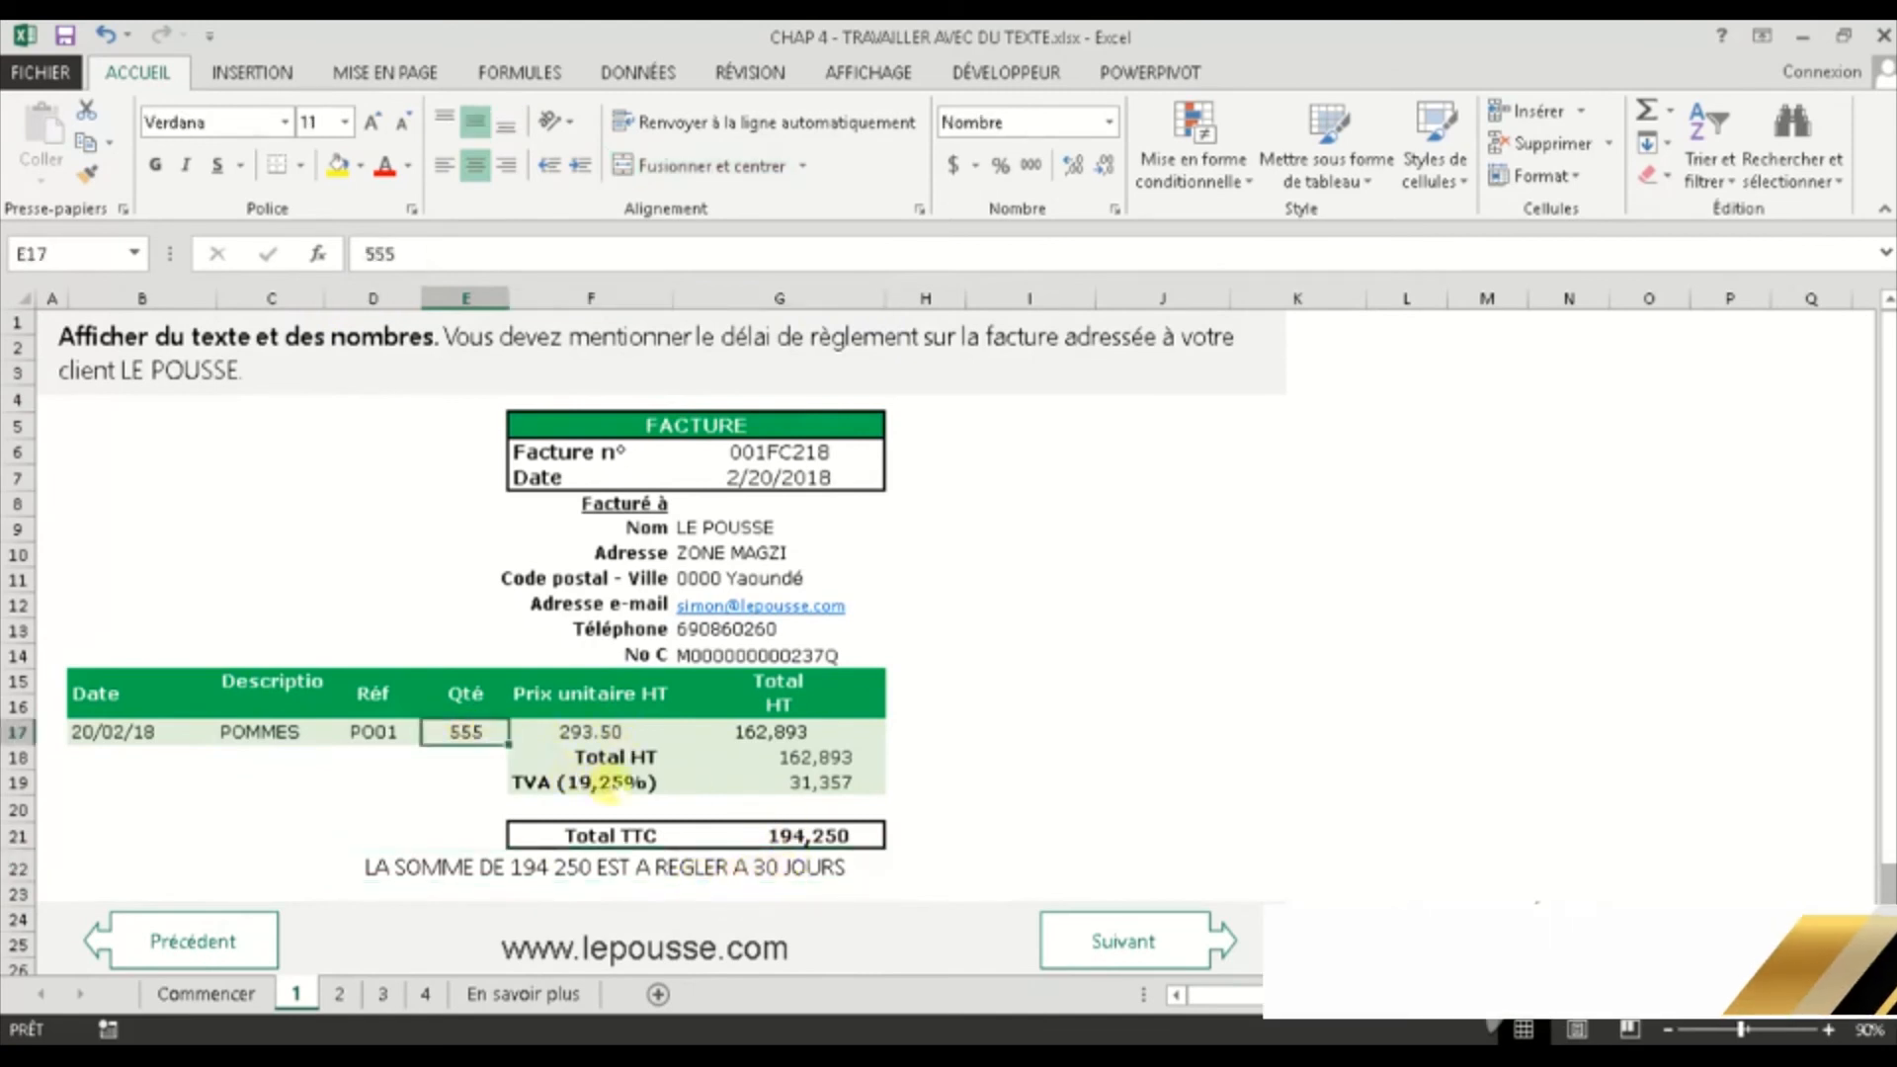
type("65")
key("Return")
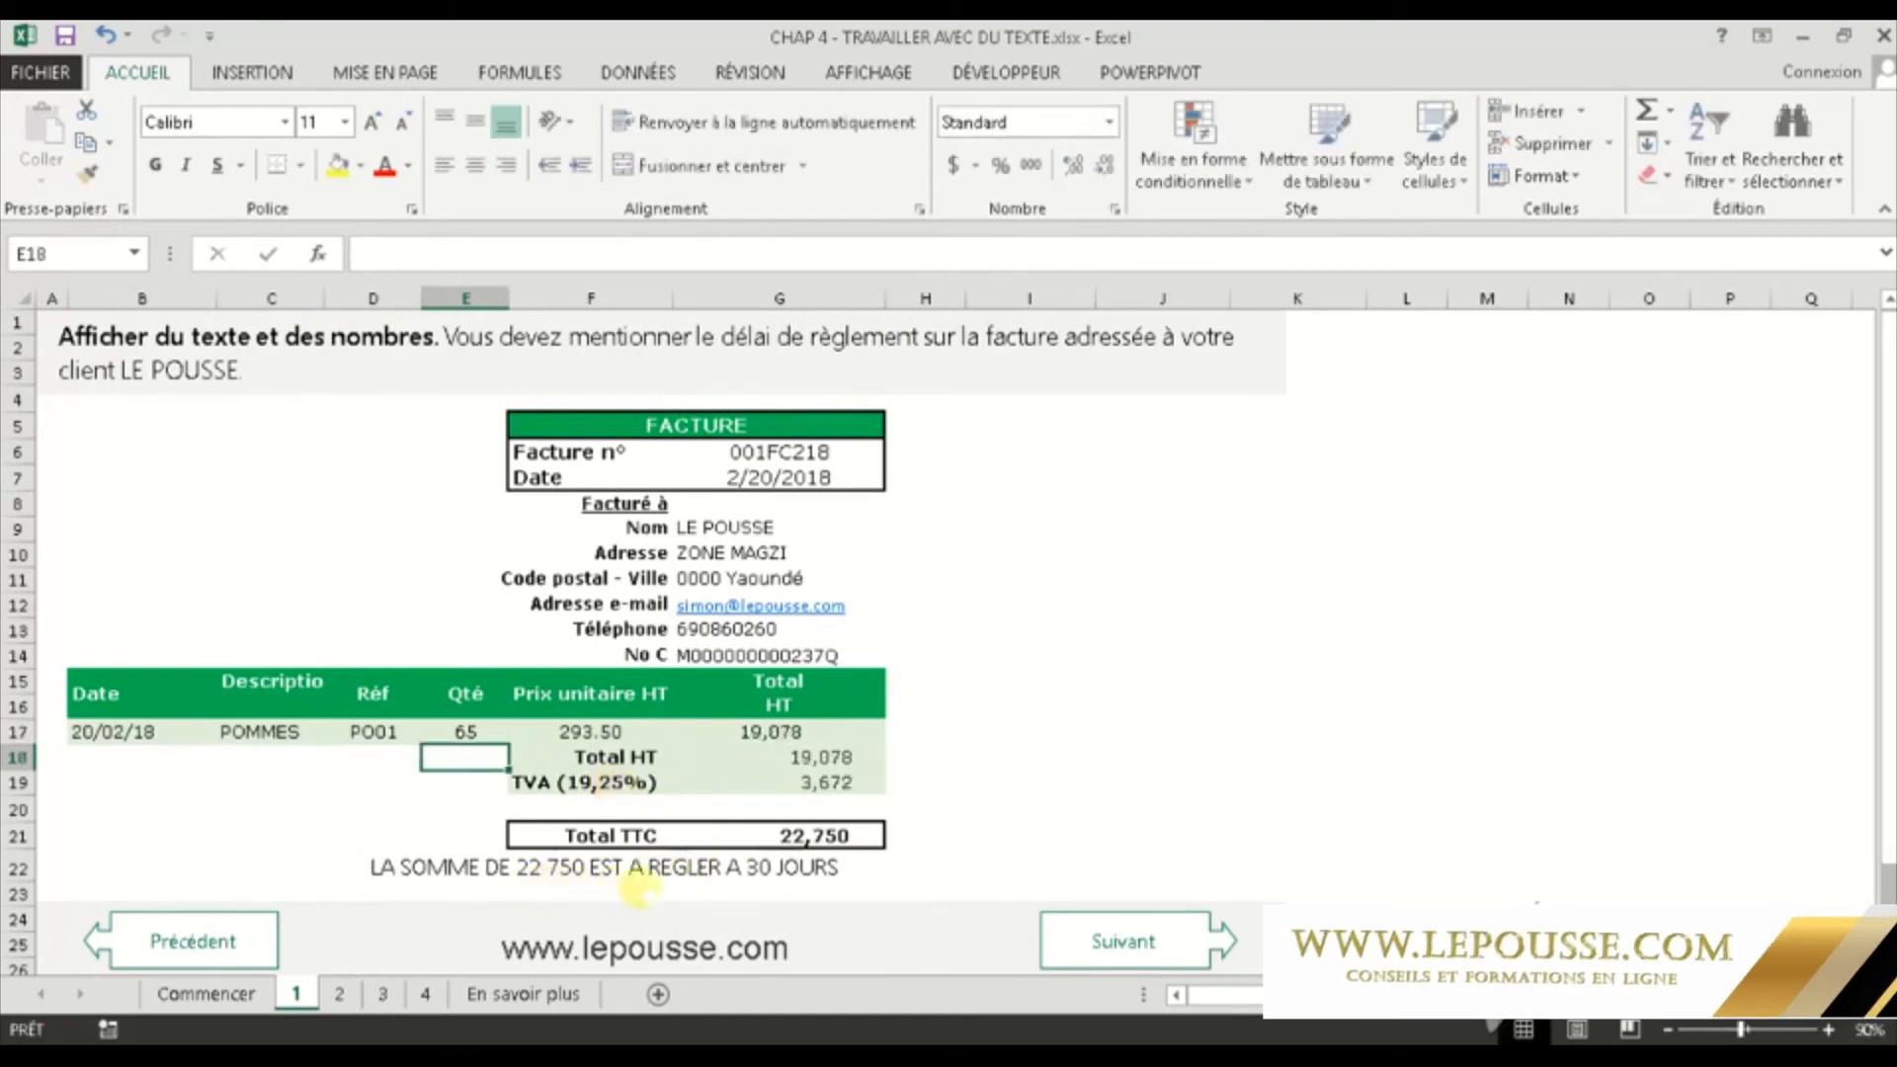
left_click(701, 870)
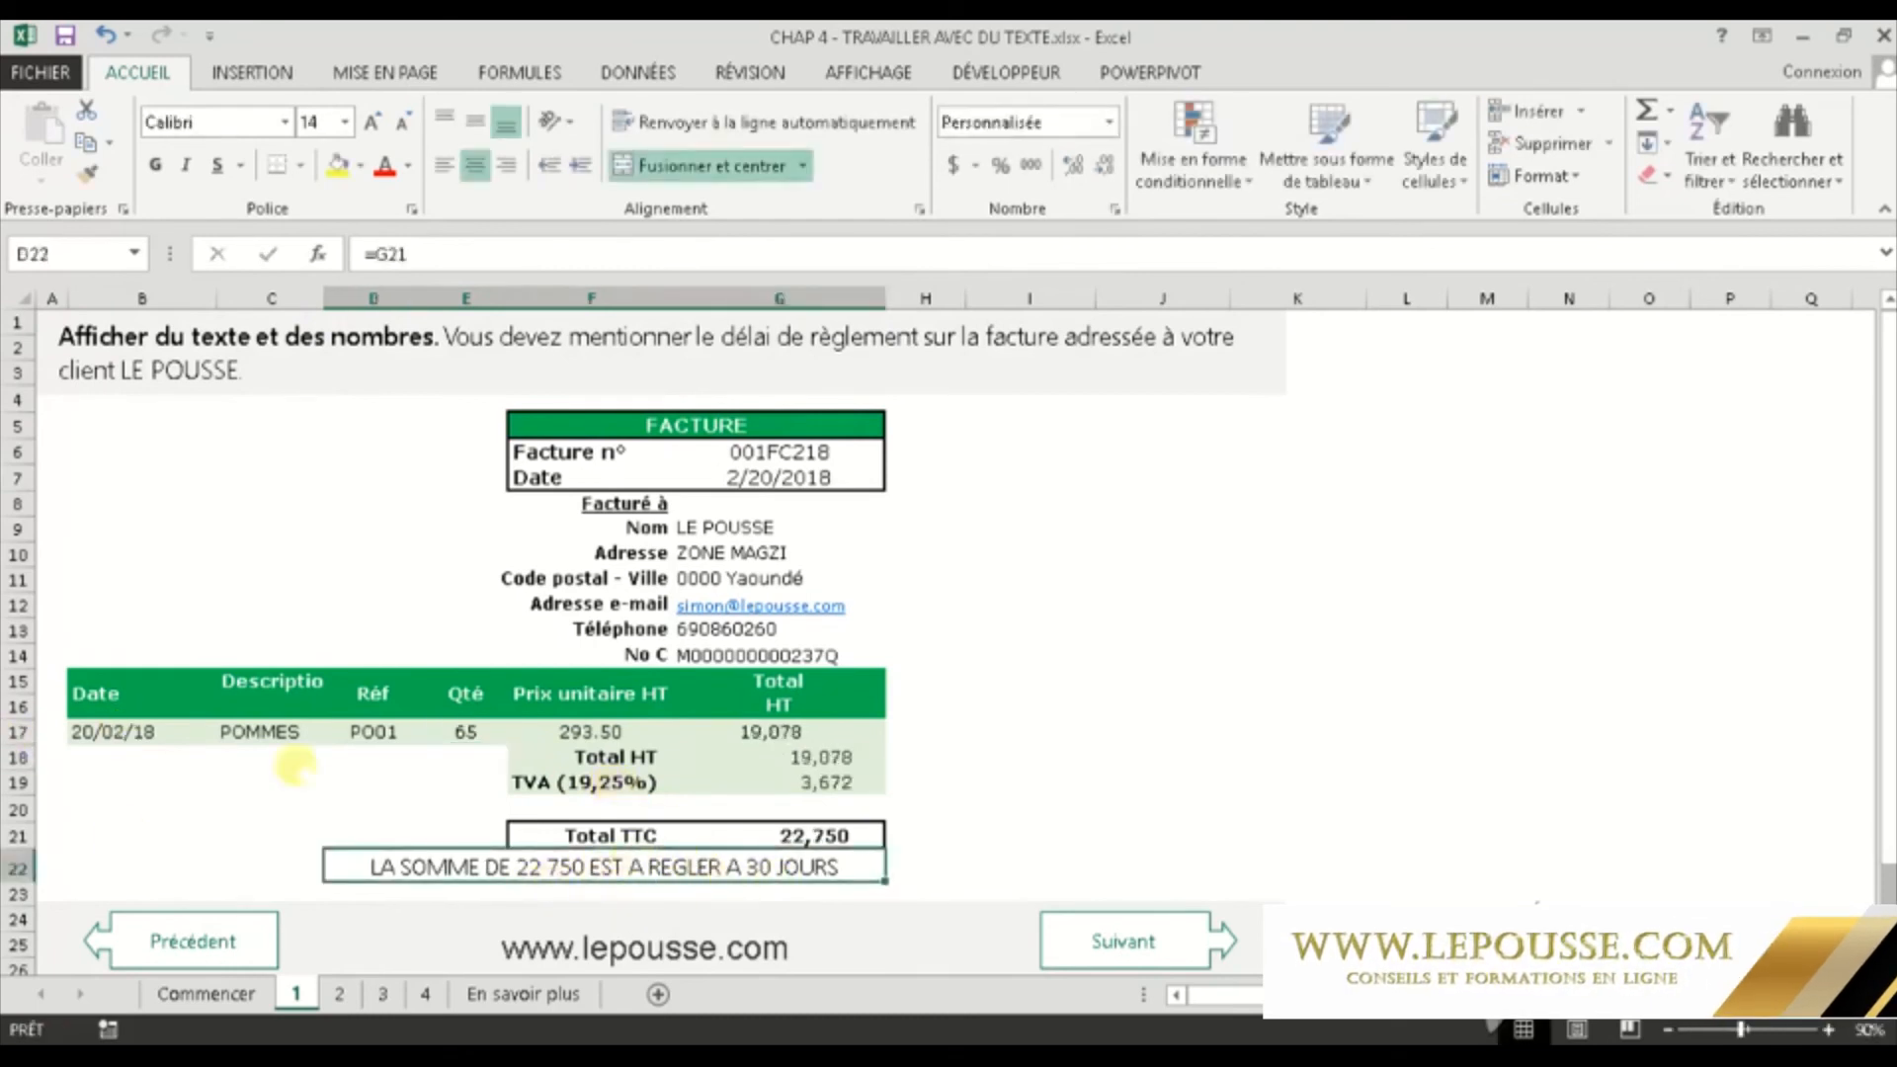